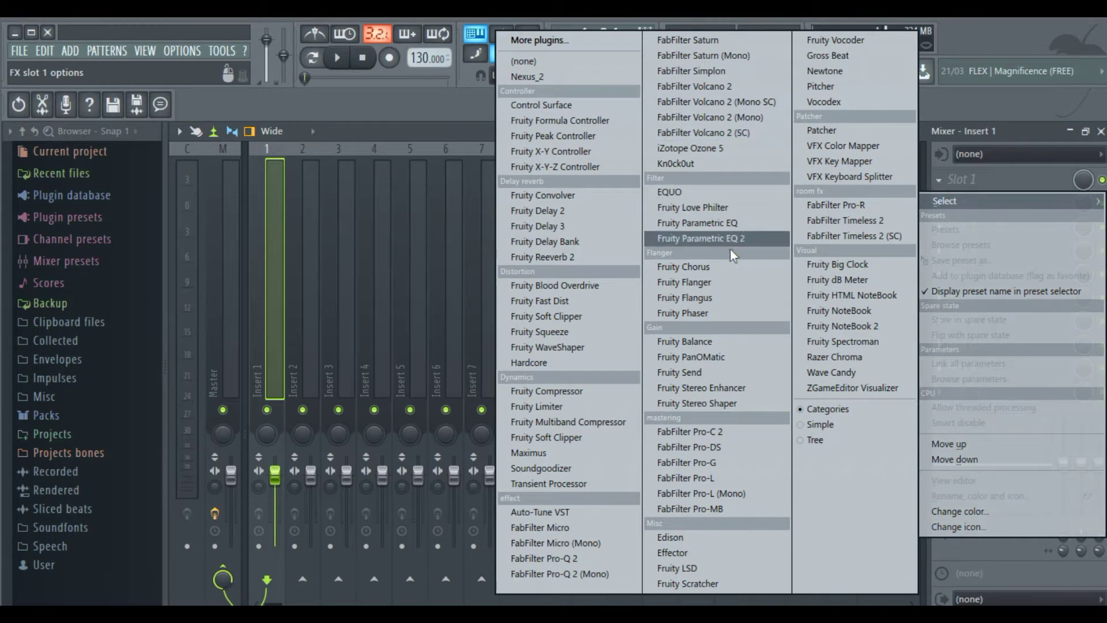
Load Fruity Reeverb 2 into the first effect slot of Insert 1 and audition the acapella clip from the playlist.
{"action": "left_click", "coordinate": [604, 254]}
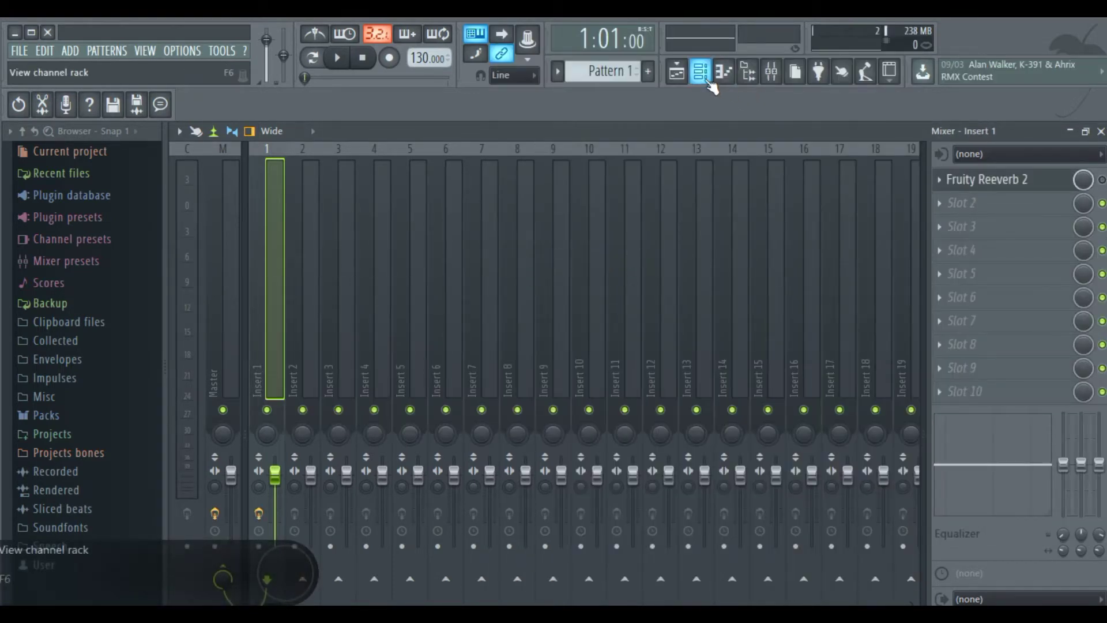
{"action": "left_click", "coordinate": [708, 81]}
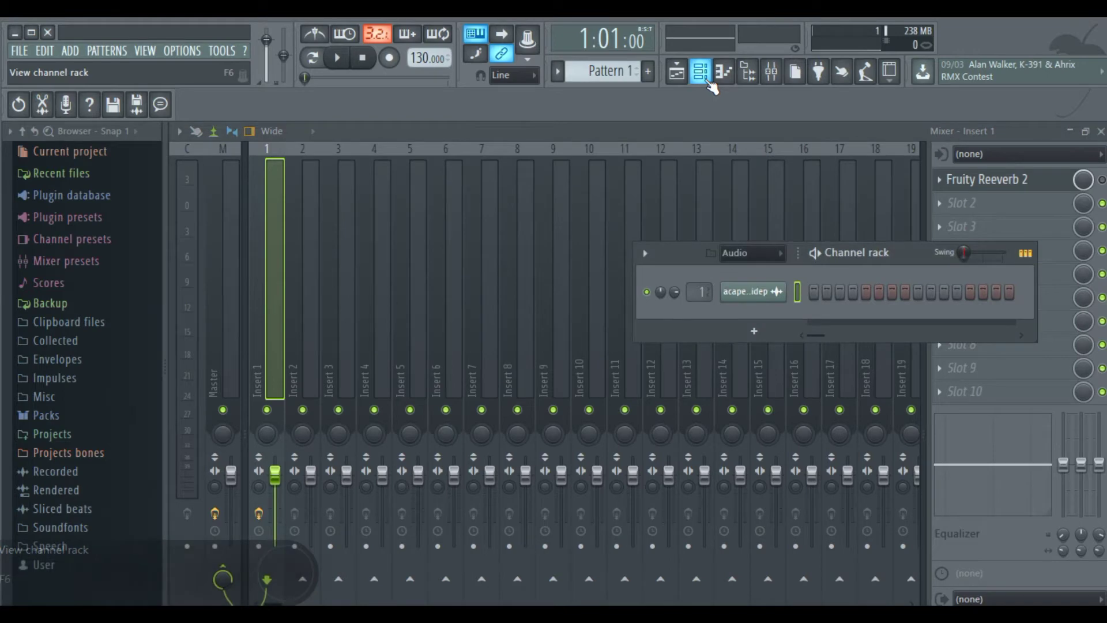
{"action": "left_click", "coordinate": [679, 77]}
{"action": "key", "text": "space"}
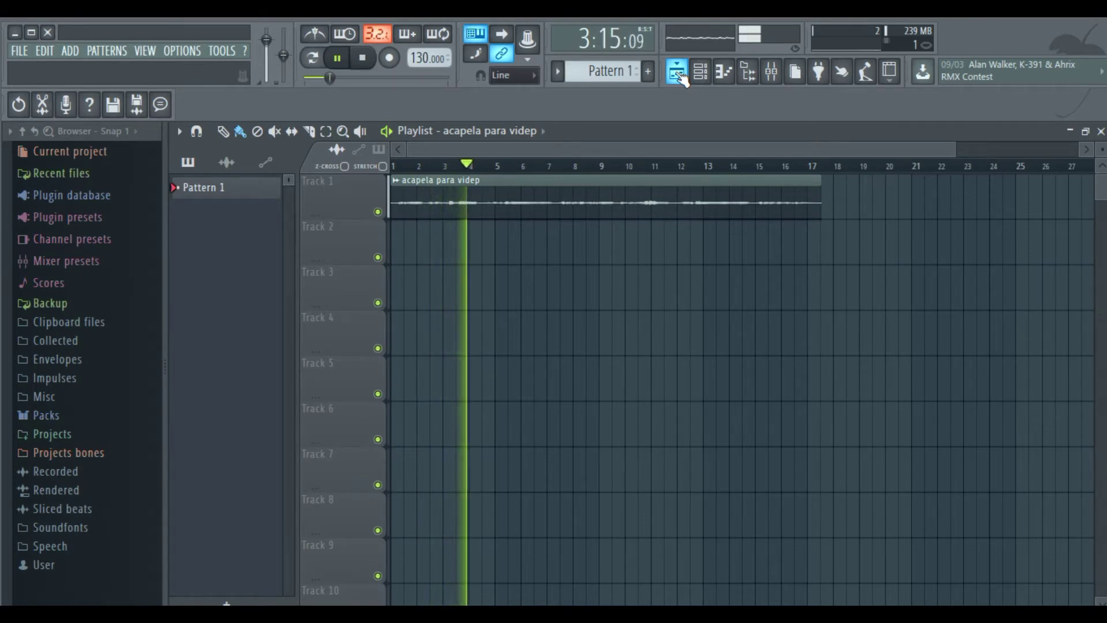
{"action": "key", "text": "space"}
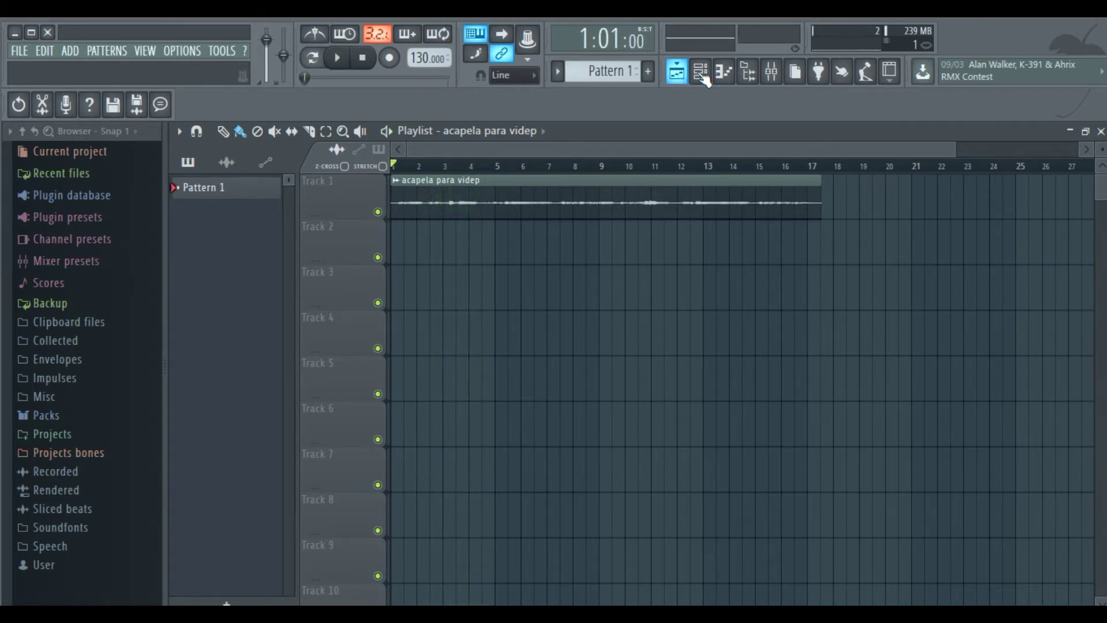
Open the Fruity Reeverb 2 controls on Insert 1, audition the acapella through the reverb and view the available presets.
{"action": "left_click", "coordinate": [771, 76]}
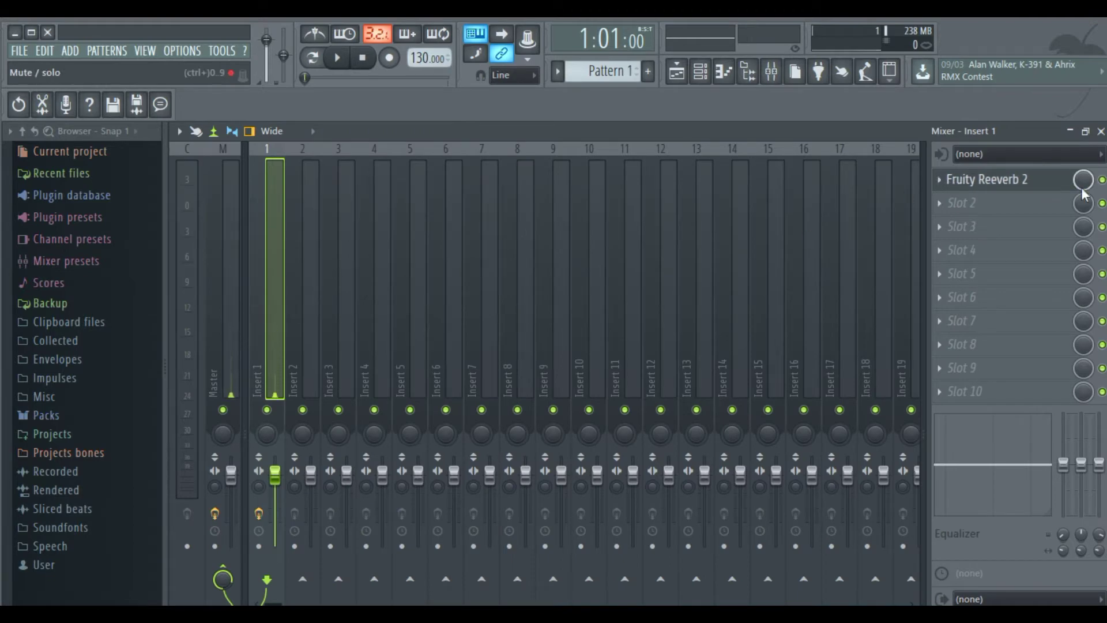
{"action": "left_click", "coordinate": [1061, 180]}
{"action": "key", "text": "space"}
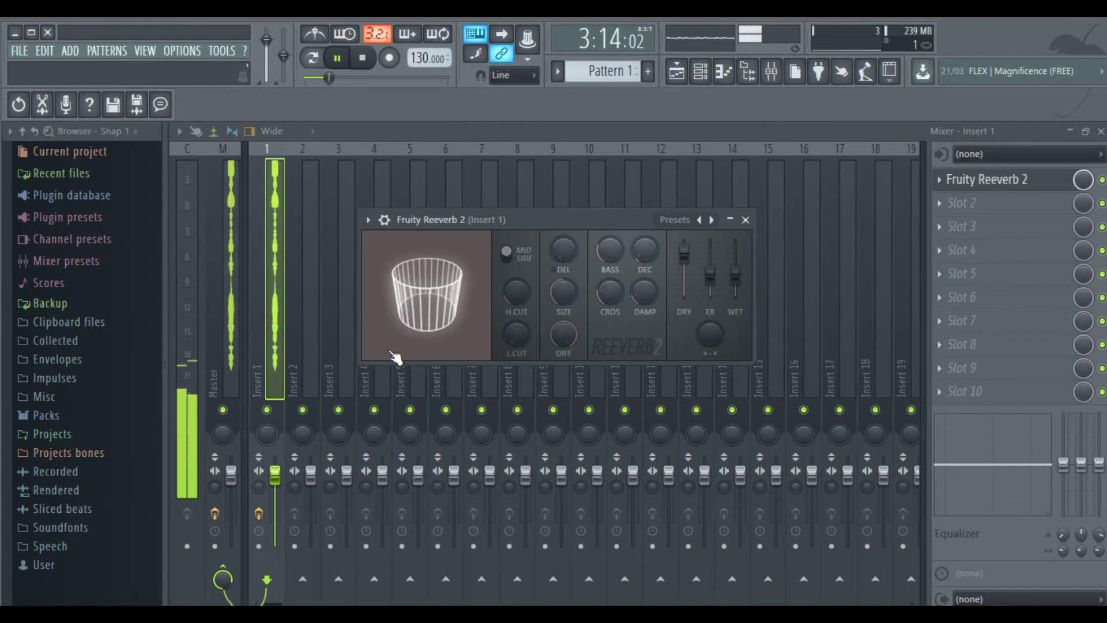
{"action": "key", "text": "space"}
{"action": "left_click", "coordinate": [675, 222]}
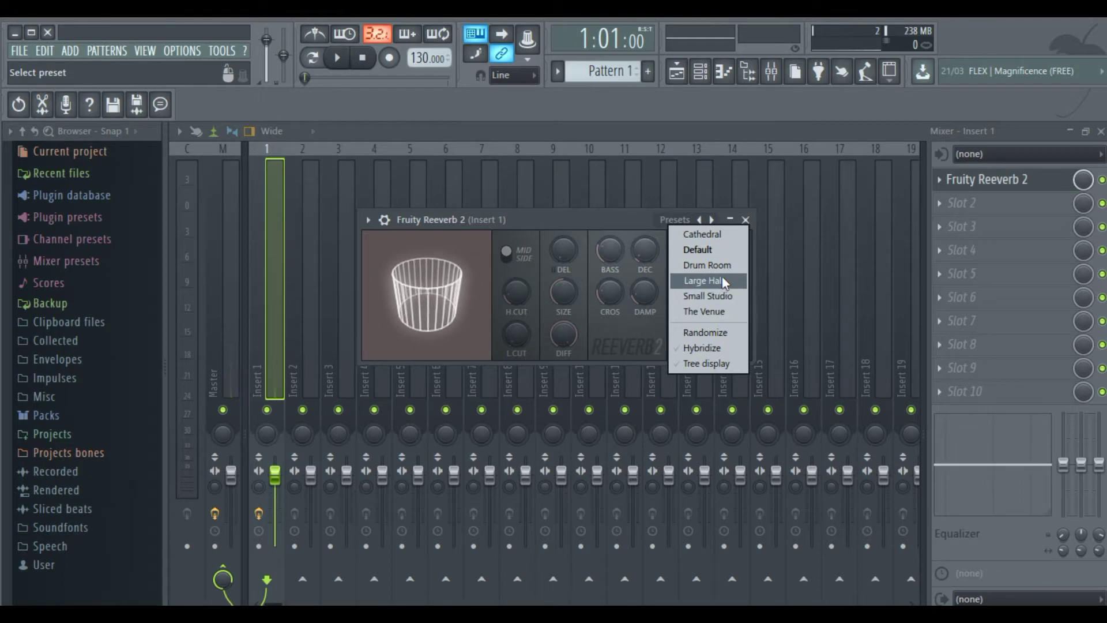
{"action": "left_click", "coordinate": [568, 219]}
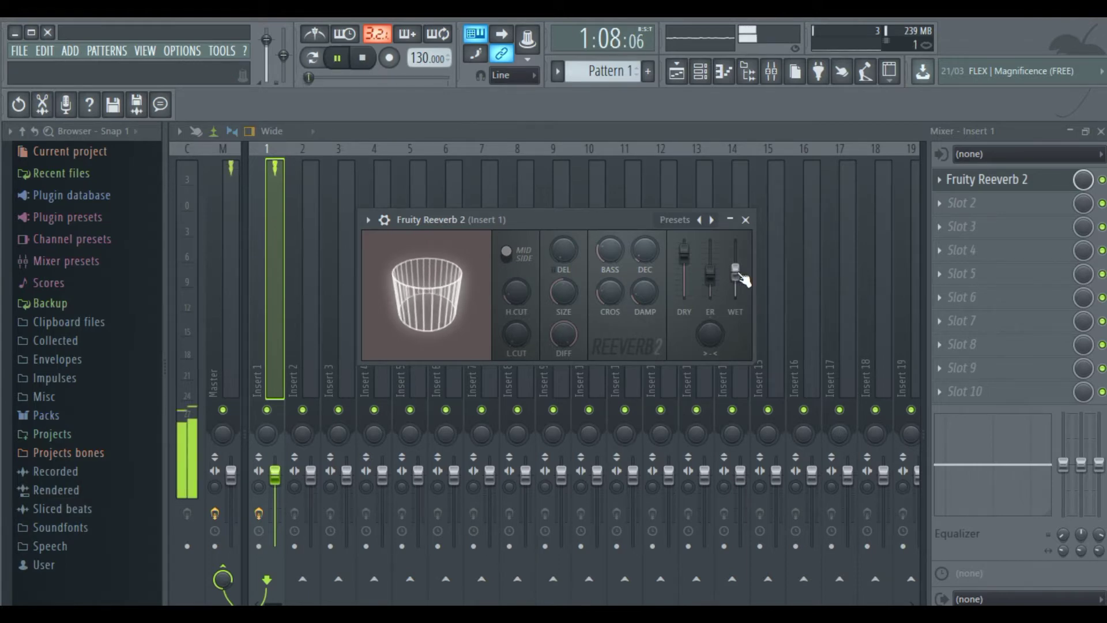
Lower the reverb's wet level to 27% while listening to the acapella, and stop playback.
{"action": "left_click_drag", "start_coordinate": [735, 270], "coordinate": [742, 290]}
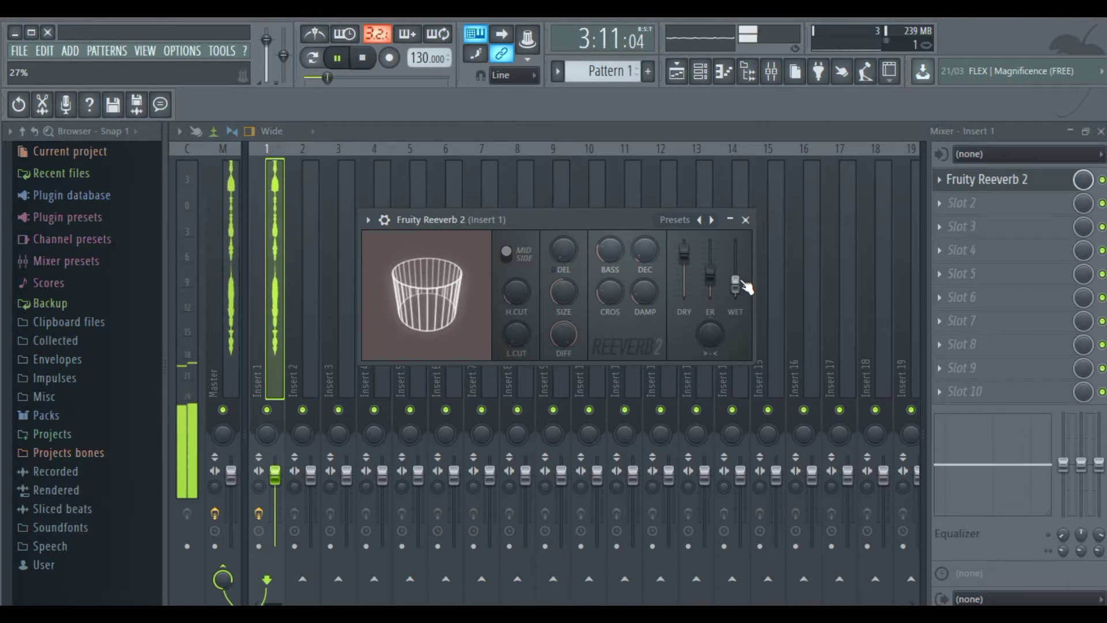
{"action": "left_click_drag", "start_coordinate": [735, 282], "coordinate": [735, 270]}
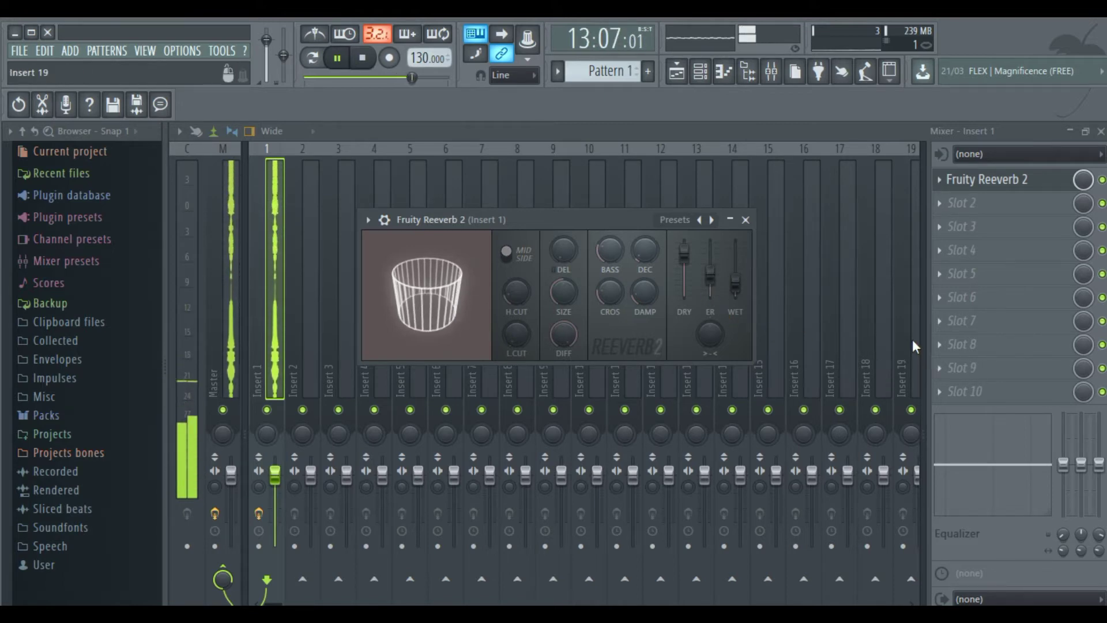
{"action": "key", "text": "space"}
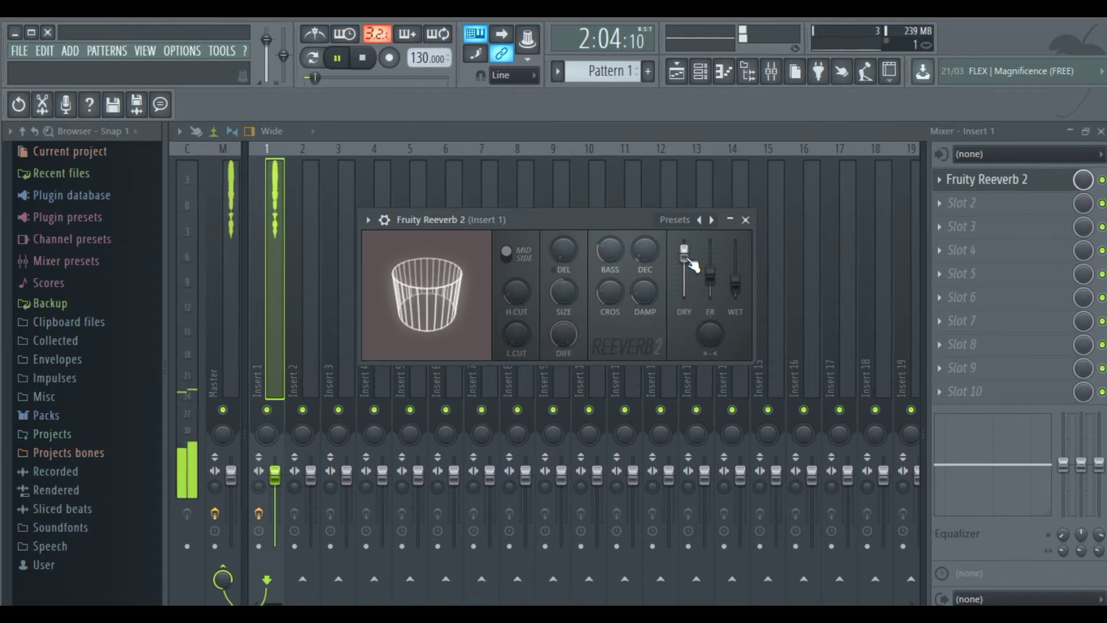
Try a lower dry level with a higher wet level during playback, and restore both reverb levels.
{"action": "left_click_drag", "start_coordinate": [684, 252], "coordinate": [735, 275]}
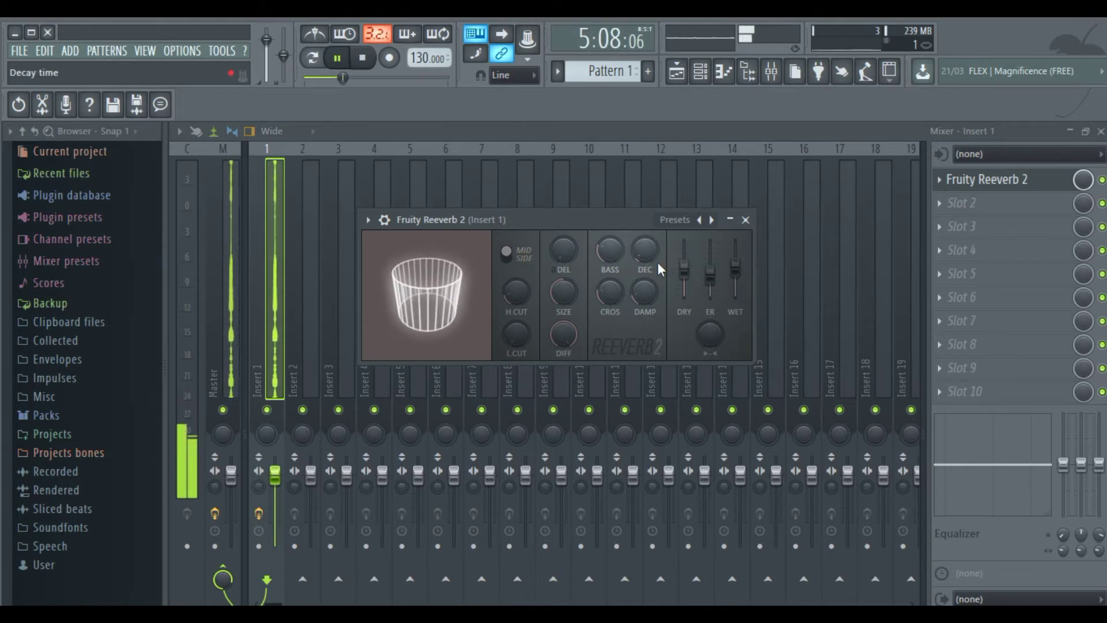
{"action": "left_click_drag", "start_coordinate": [685, 269], "coordinate": [687, 274]}
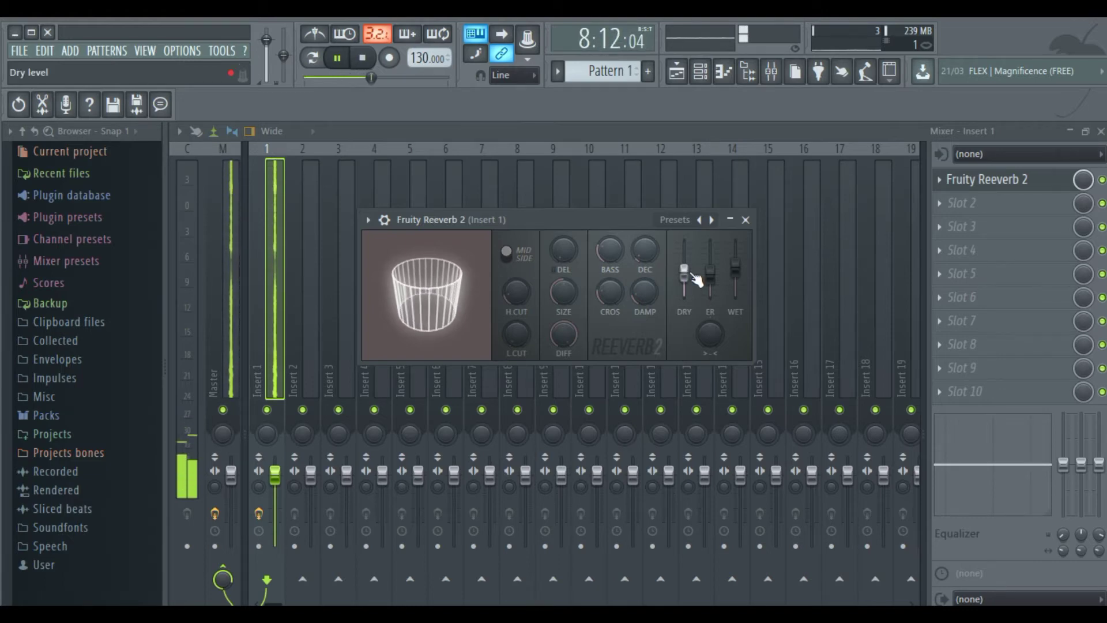
{"action": "left_click_drag", "start_coordinate": [697, 279], "coordinate": [736, 277]}
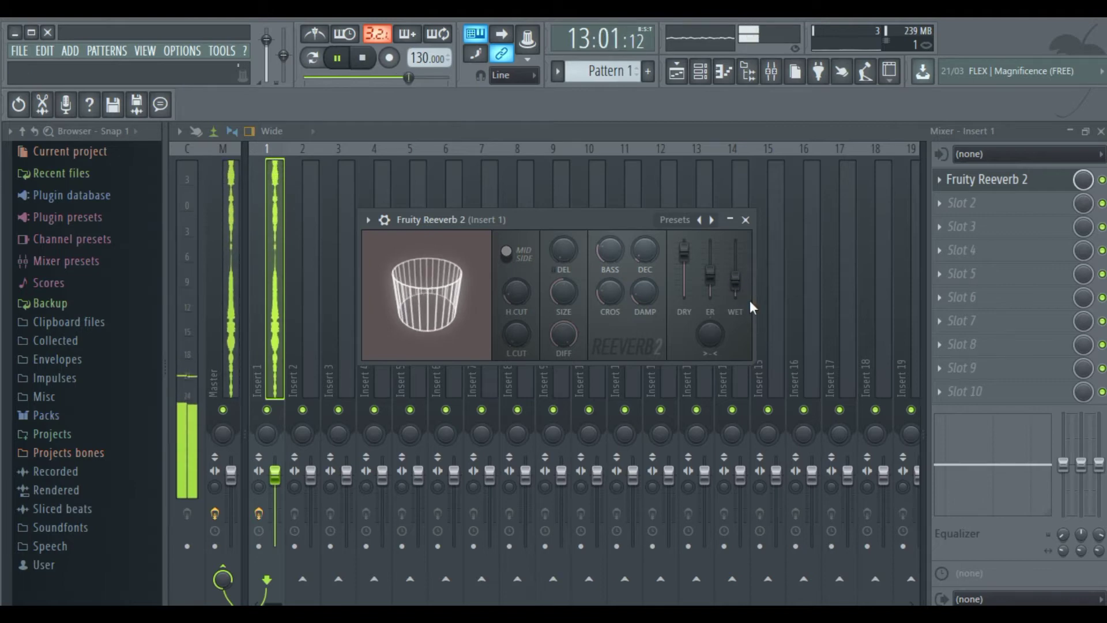
{"action": "key", "text": "space"}
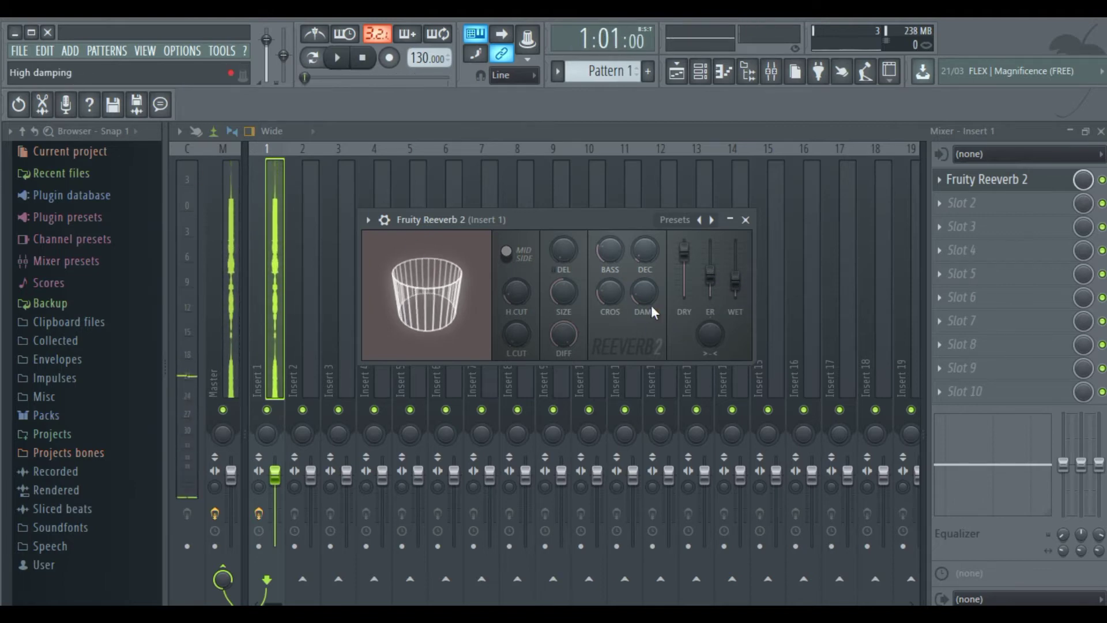
Try different stereo separation amounts on the reverb while the acapella plays, and return the control to its centre.
{"action": "left_click_drag", "start_coordinate": [710, 327], "coordinate": [711, 327]}
{"action": "left_click", "coordinate": [711, 327]}
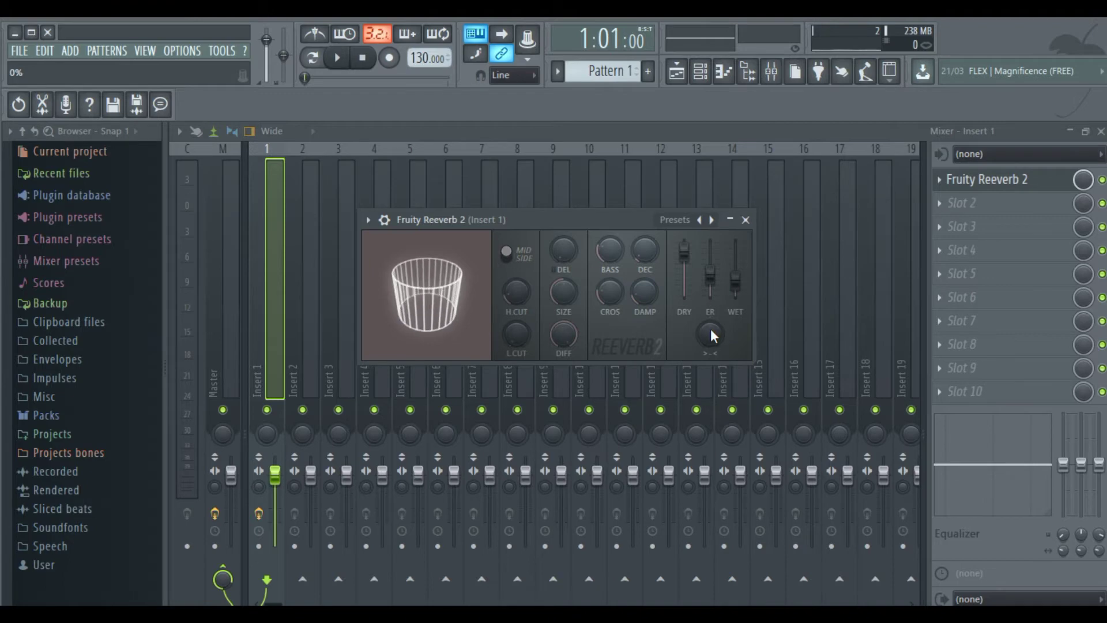
{"action": "mouse_move", "coordinate": [710, 328]}
{"action": "left_mouse_down"}
{"action": "mouse_move", "coordinate": [711, 313]}
{"action": "mouse_move", "coordinate": [711, 328]}
{"action": "left_mouse_up"}
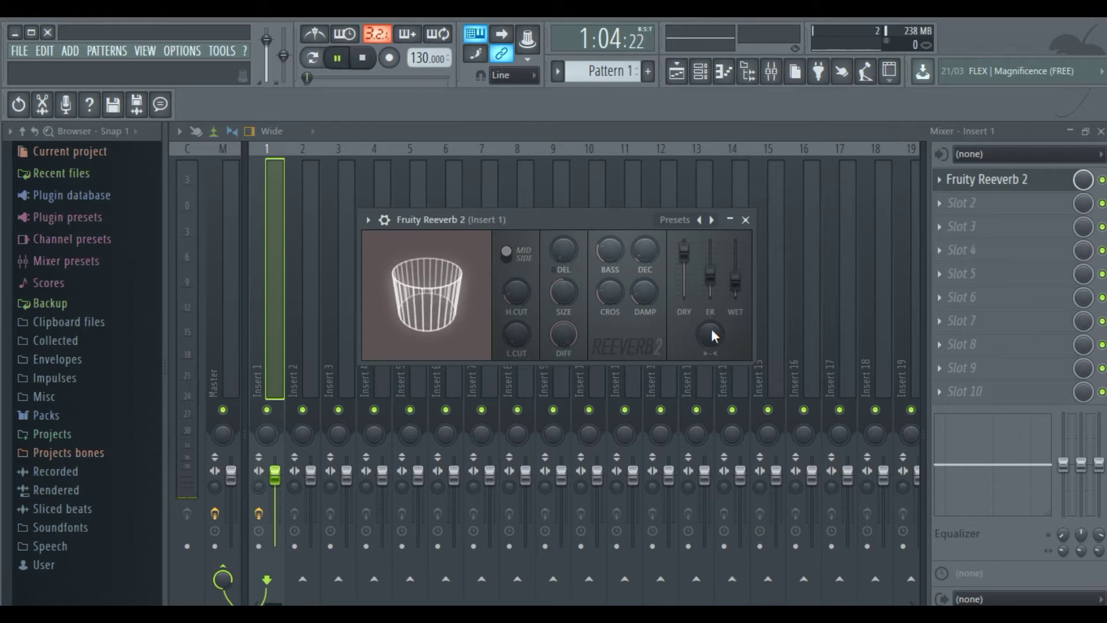
{"action": "left_click_drag", "start_coordinate": [712, 330], "coordinate": [716, 326]}
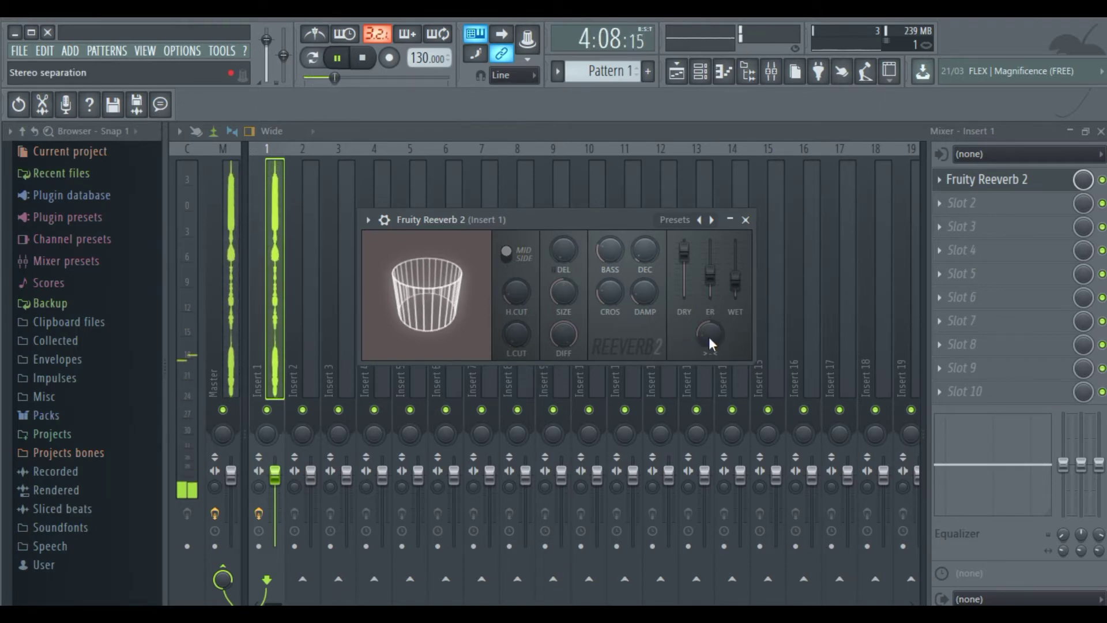
{"action": "left_click_drag", "start_coordinate": [710, 334], "coordinate": [711, 316]}
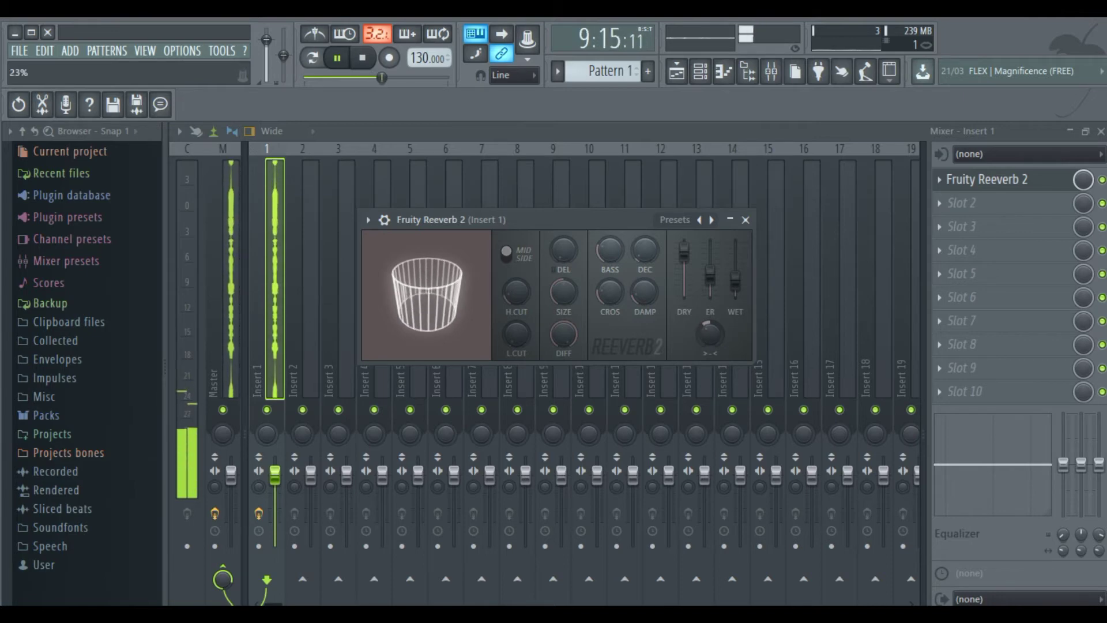
{"action": "mouse_move", "coordinate": [709, 337]}
{"action": "left_mouse_down"}
{"action": "mouse_move", "coordinate": [709, 392]}
{"action": "mouse_move", "coordinate": [709, 341]}
{"action": "left_mouse_up"}
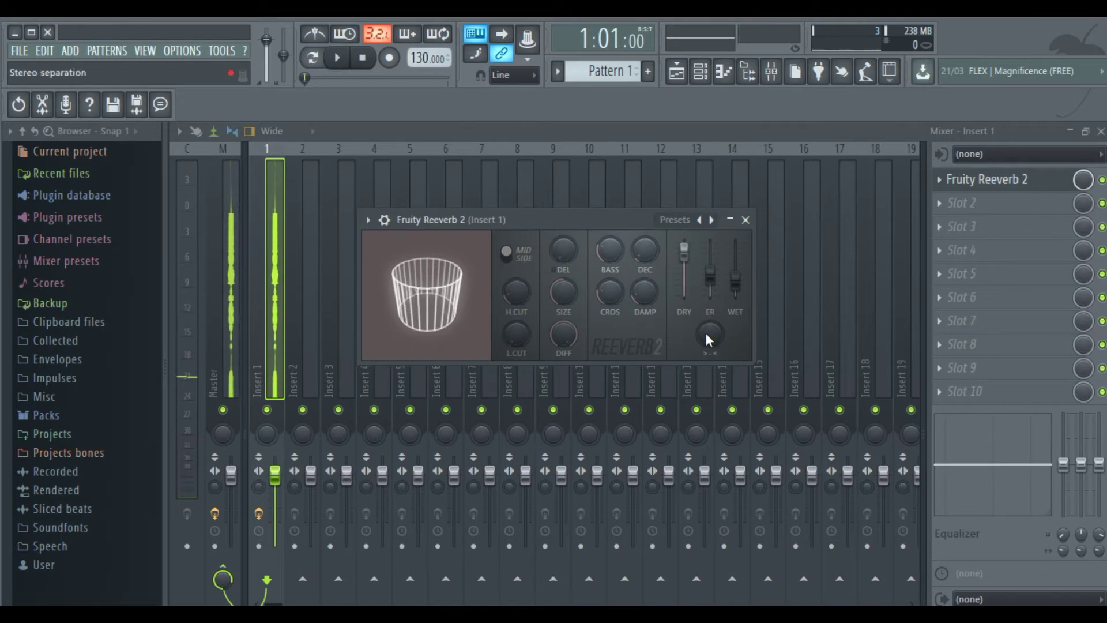
{"action": "left_click_drag", "start_coordinate": [717, 333], "coordinate": [717, 315]}
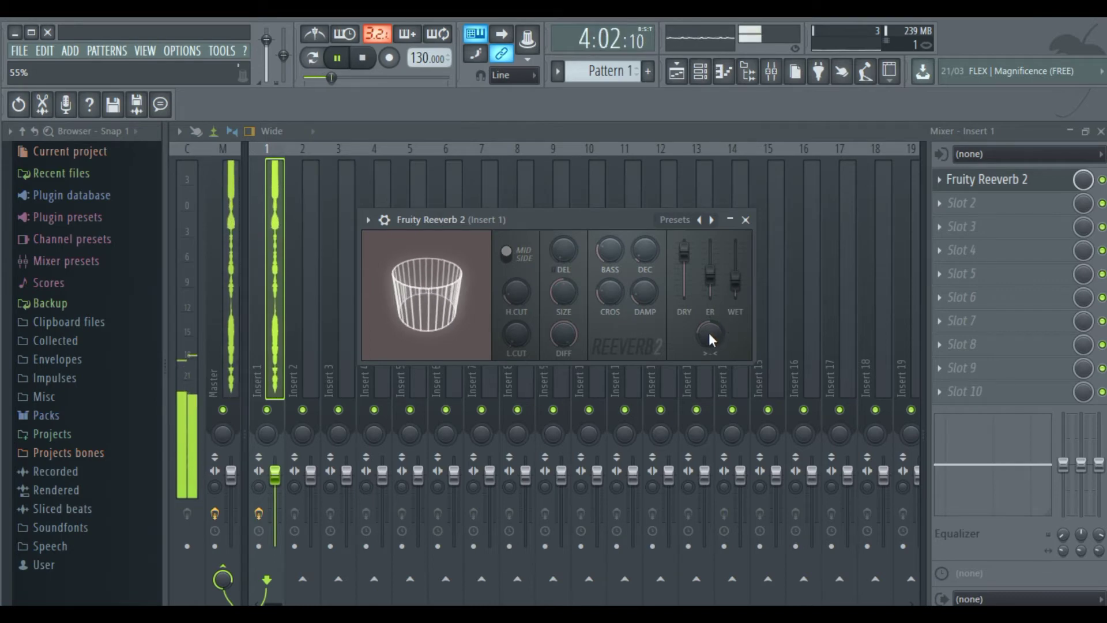
{"action": "key", "text": "space"}
{"action": "left_click_drag", "start_coordinate": [709, 335], "coordinate": [709, 369]}
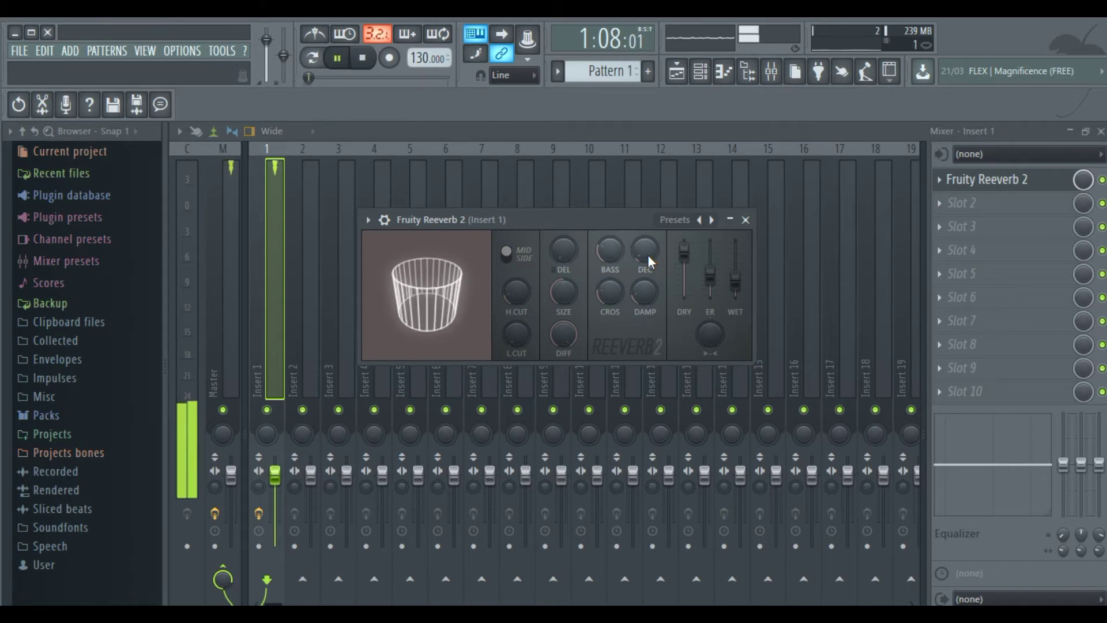
Try longer reverb decay times up to a very long tail, auditioning each one, and bring the decay back down.
{"action": "left_click_drag", "start_coordinate": [648, 254], "coordinate": [648, 255]}
{"action": "key", "text": "space"}
{"action": "key", "text": "space"}
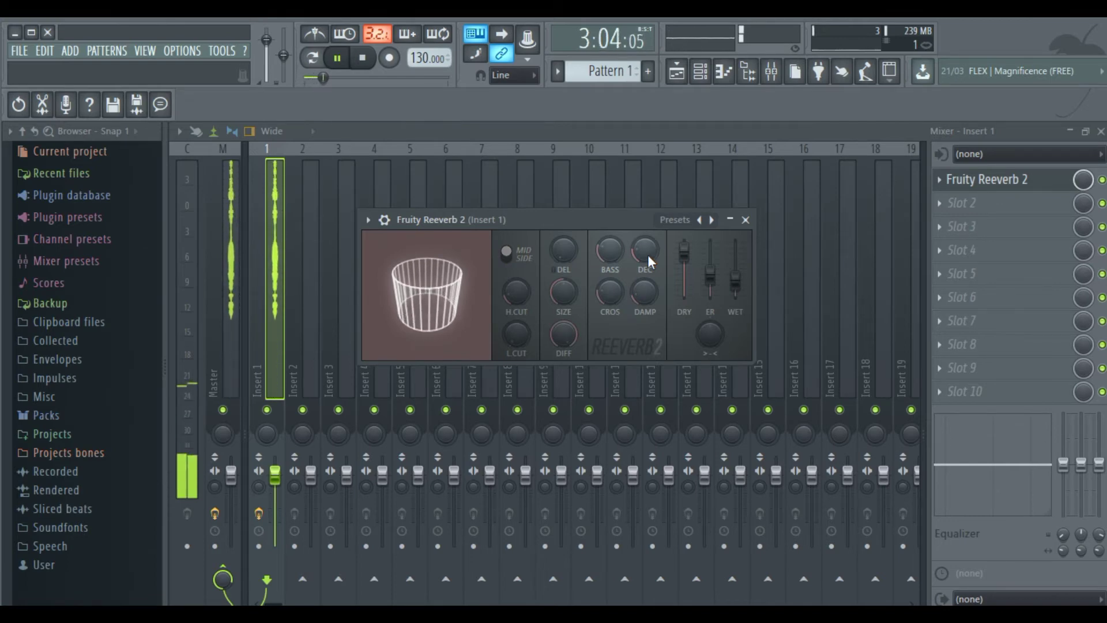
{"action": "key", "text": "space"}
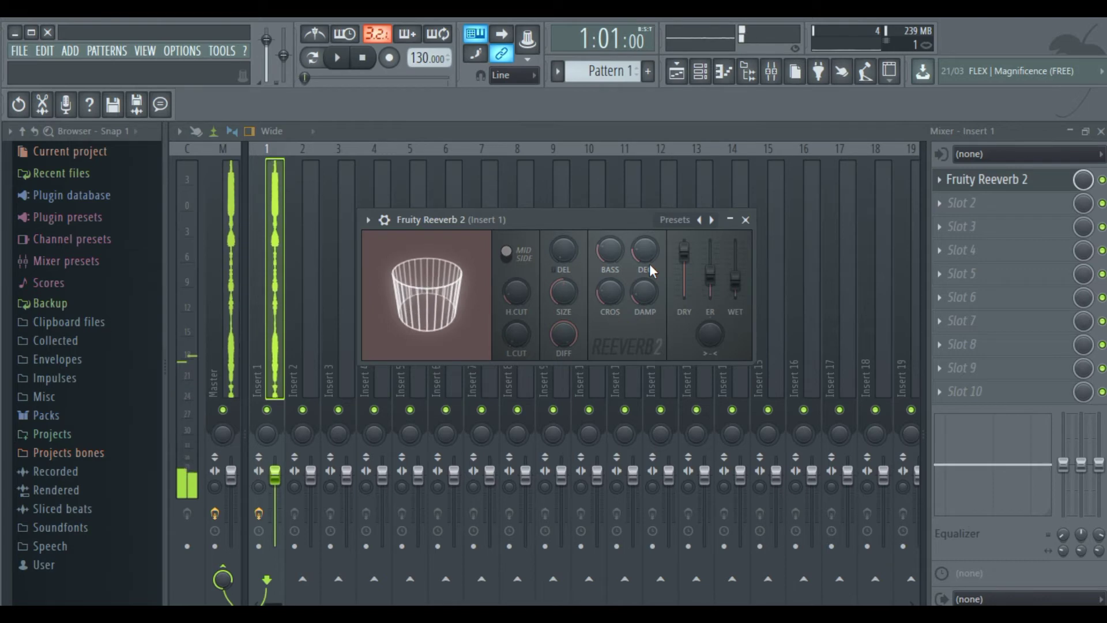
{"action": "left_click_drag", "start_coordinate": [643, 254], "coordinate": [628, 231]}
{"action": "key", "text": "space"}
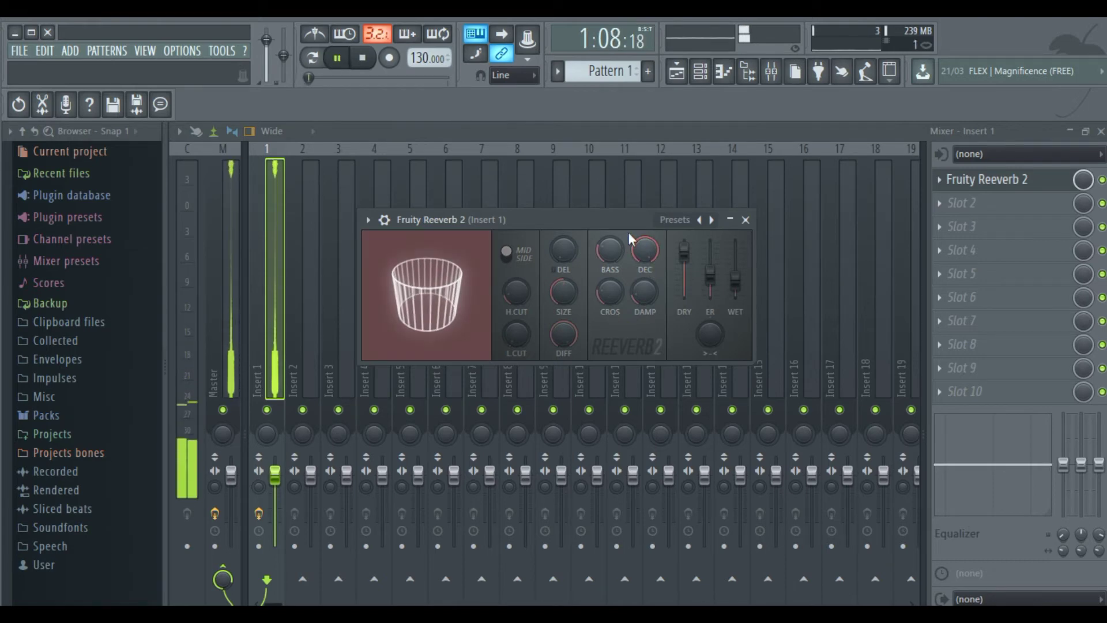
{"action": "key", "text": "space"}
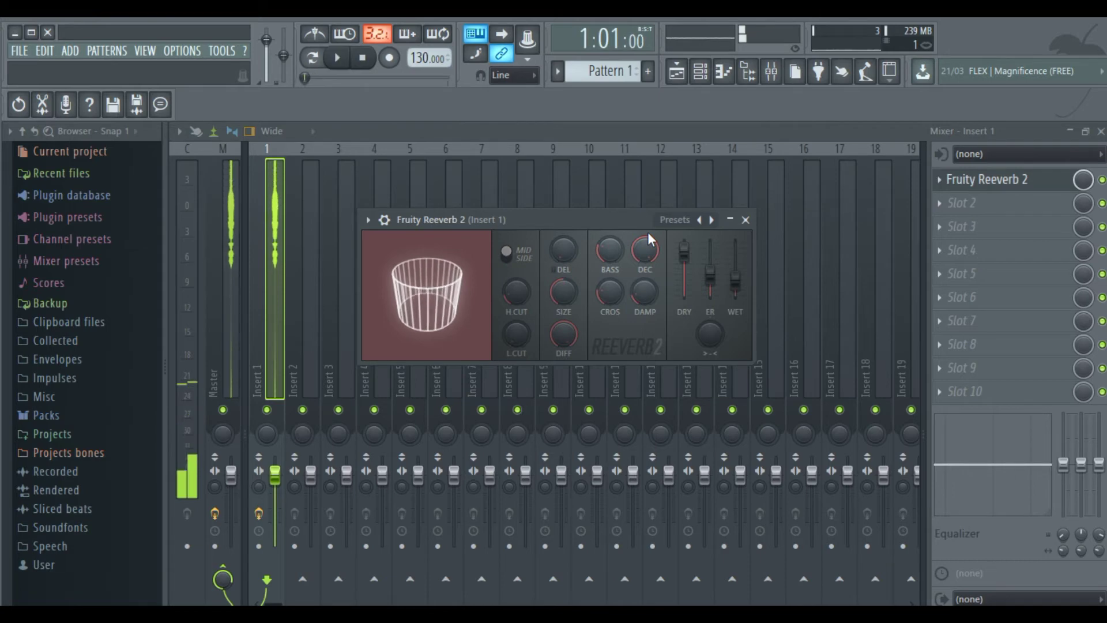
{"action": "left_click_drag", "start_coordinate": [638, 248], "coordinate": [638, 282]}
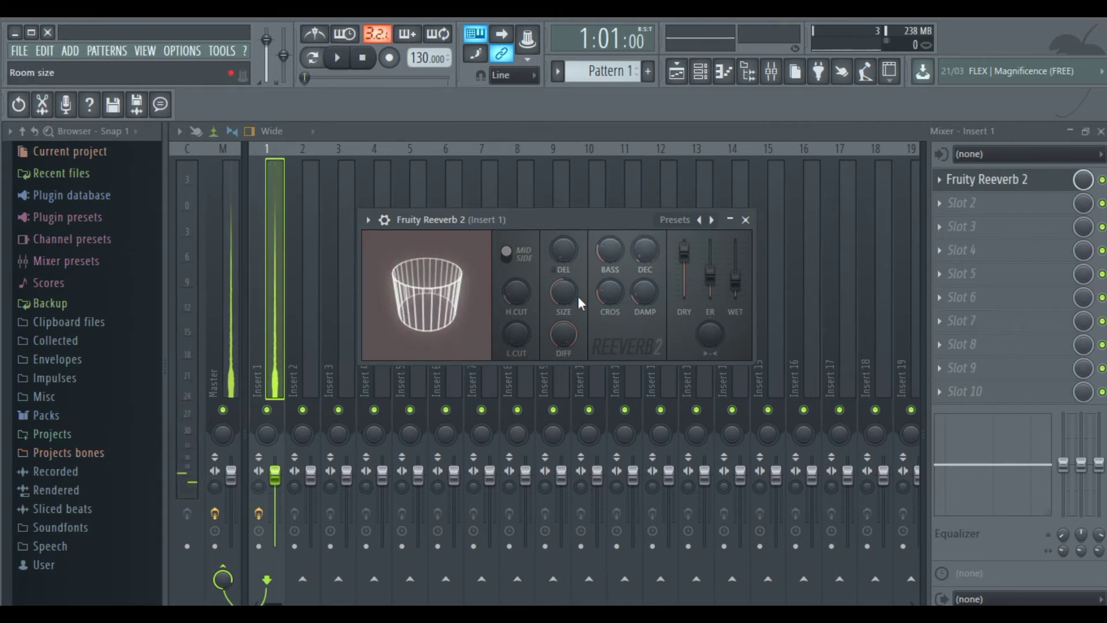
Reduce the reverb's bass multiplier.
{"action": "left_click_drag", "start_coordinate": [614, 251], "coordinate": [614, 261]}
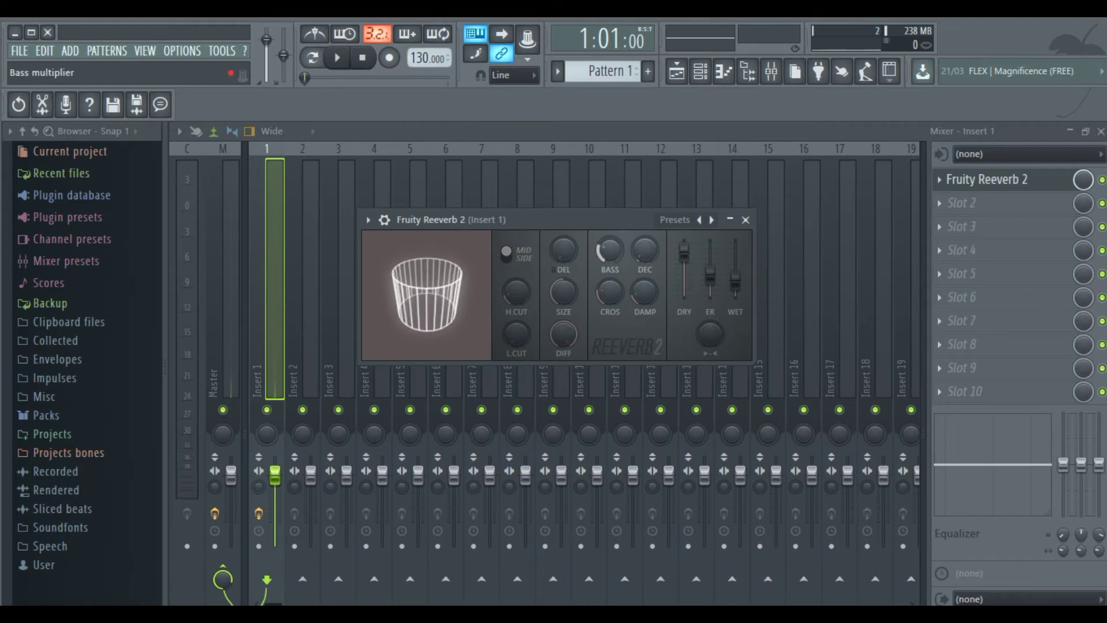
{"action": "left_click_drag", "start_coordinate": [614, 254], "coordinate": [614, 263]}
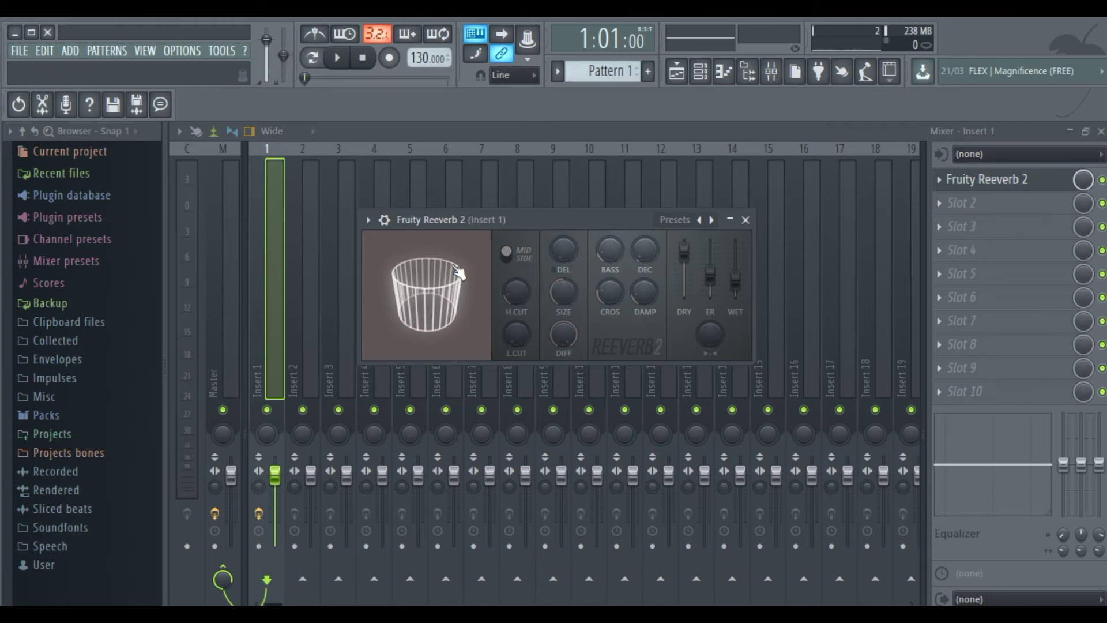
Sweep the reverb's room size up to 82 and down to 1 while the acapella plays.
{"action": "left_click_drag", "start_coordinate": [562, 299], "coordinate": [563, 288]}
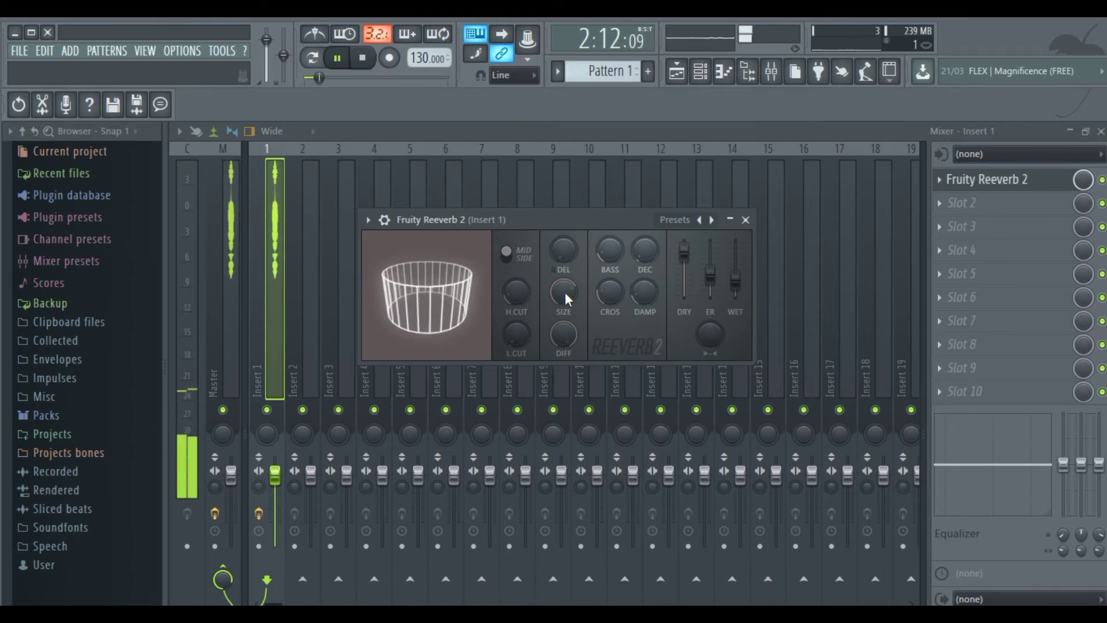
{"action": "mouse_move", "coordinate": [568, 295]}
{"action": "left_mouse_down"}
{"action": "mouse_move", "coordinate": [567, 286]}
{"action": "mouse_move", "coordinate": [582, 298]}
{"action": "left_mouse_up"}
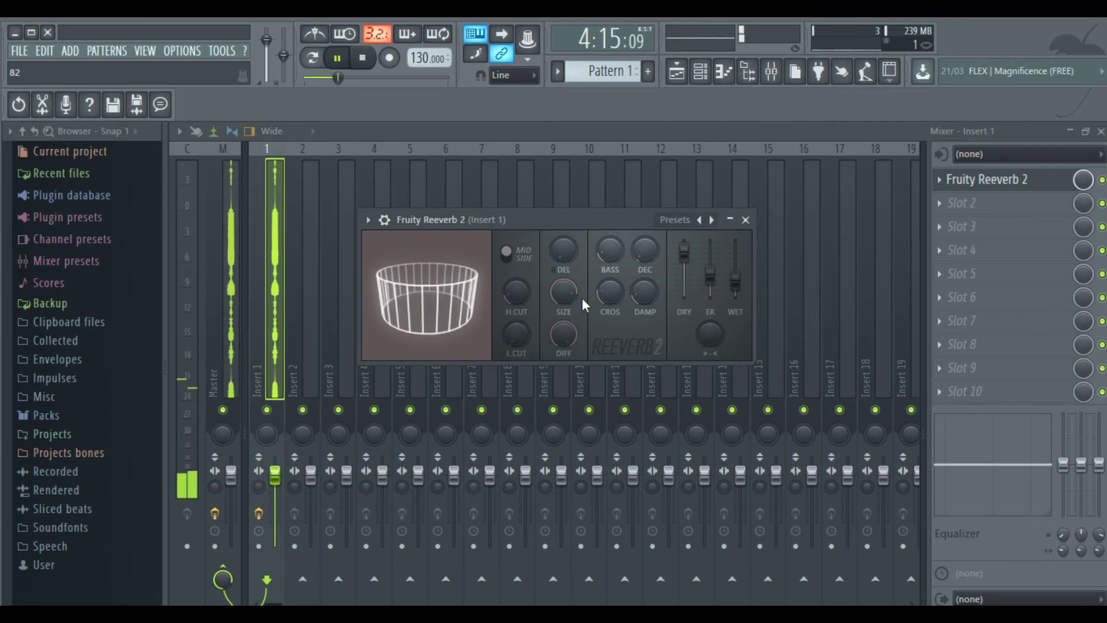
{"action": "scroll", "coordinate": [556, 291], "scroll_direction": "down", "scroll_amount": 12}
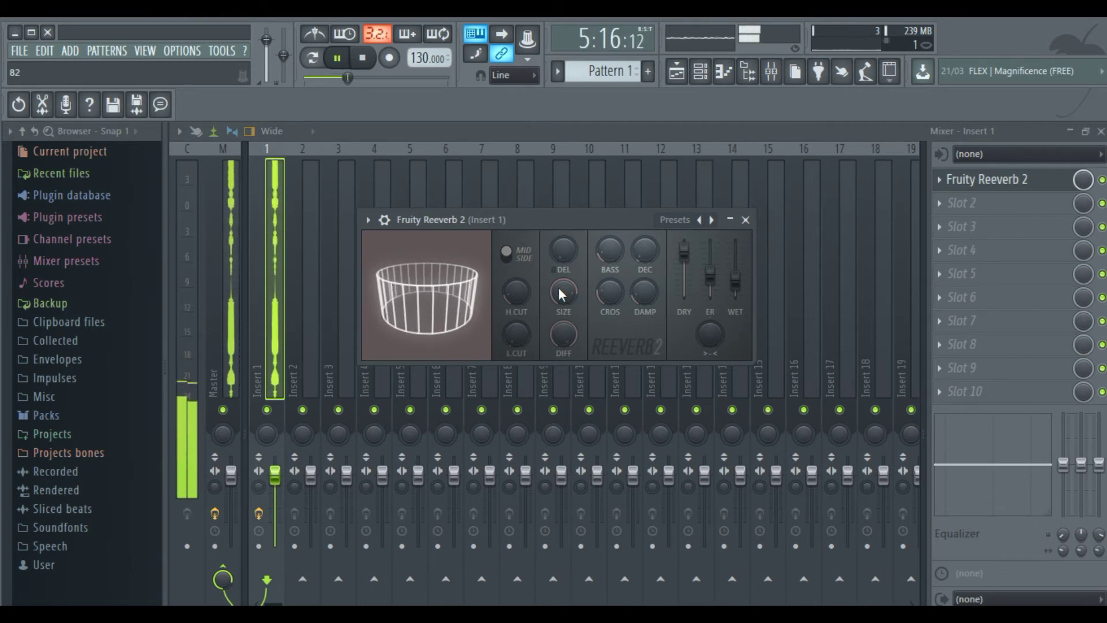
{"action": "scroll", "coordinate": [560, 293], "scroll_direction": "down", "scroll_amount": 20}
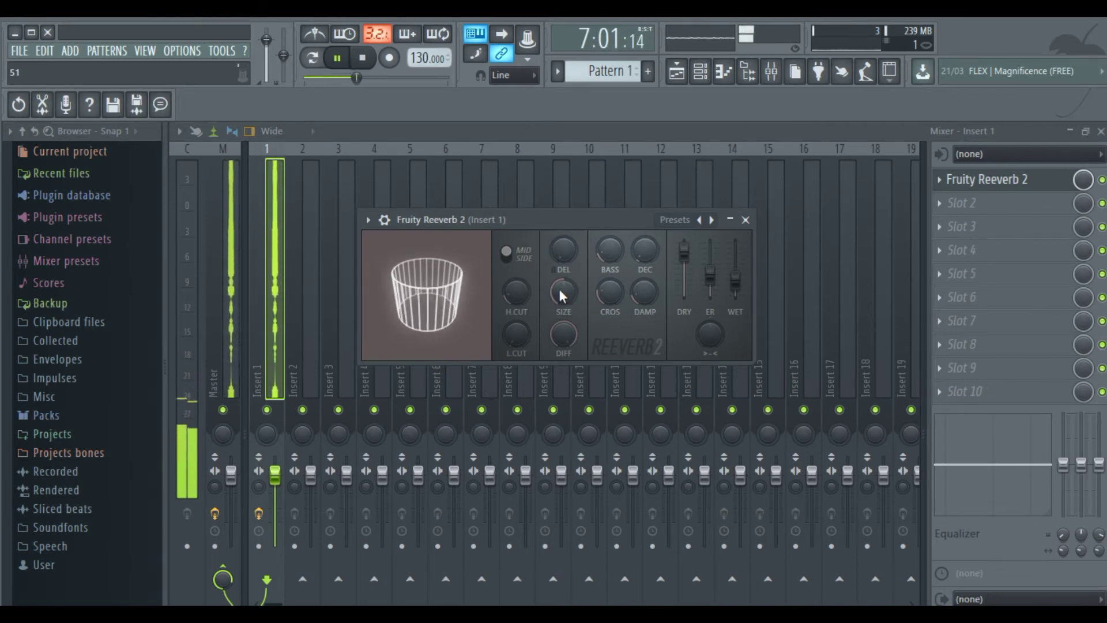
{"action": "scroll", "coordinate": [561, 294], "scroll_direction": "down", "scroll_amount": 20}
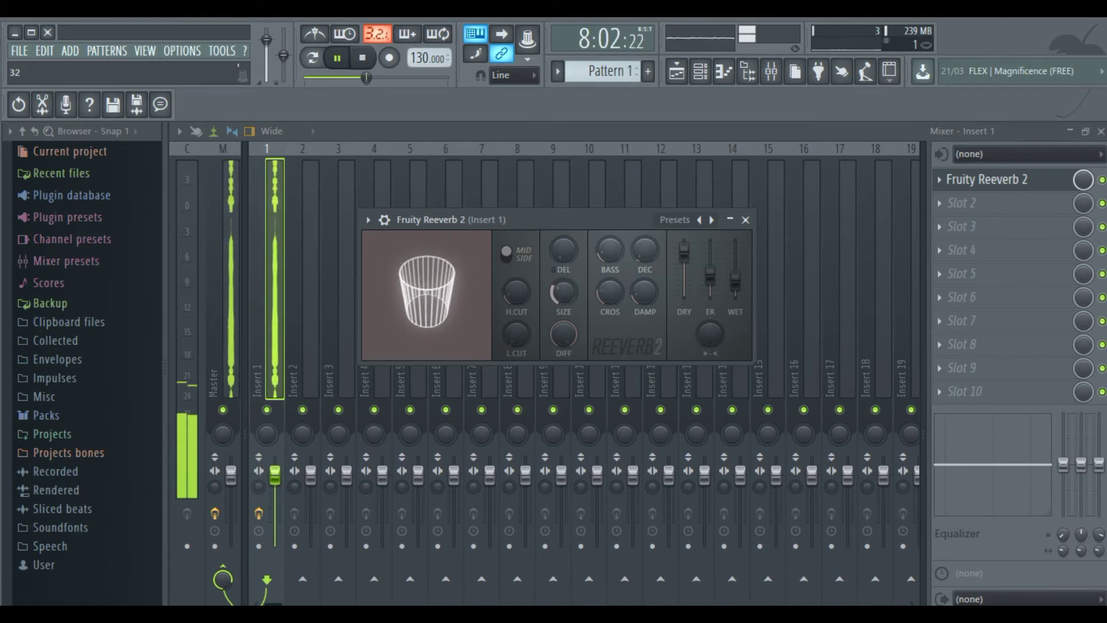
{"action": "scroll", "coordinate": [562, 286], "scroll_direction": "down", "scroll_amount": 12}
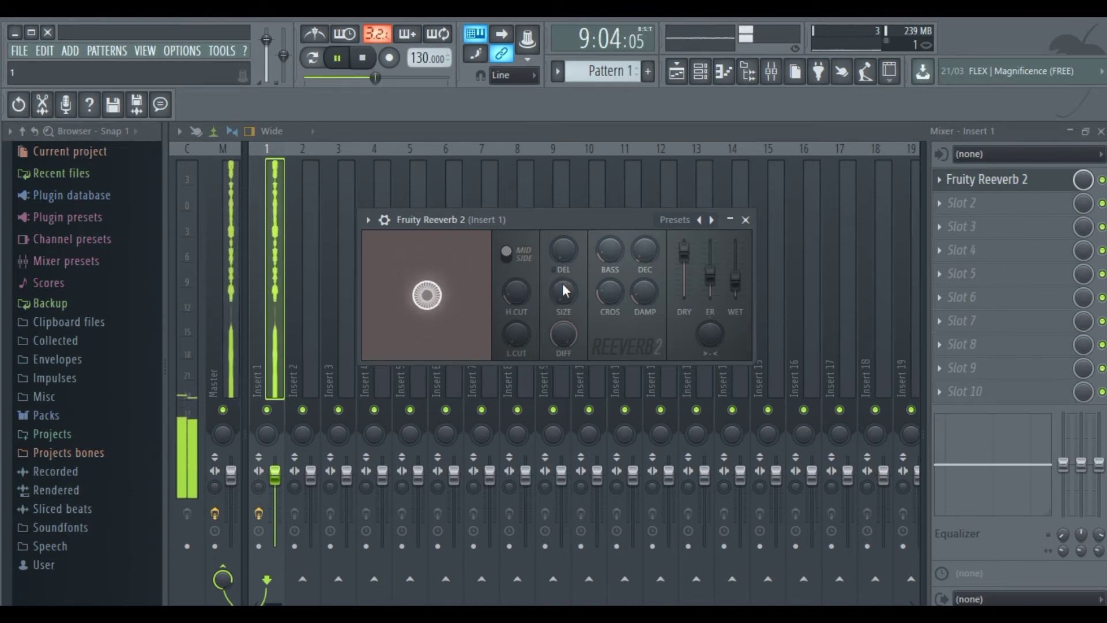
Raise the reverb's room size to 62 while the acapella plays, and stop playback.
{"action": "scroll", "coordinate": [568, 294], "scroll_direction": "up", "scroll_amount": 20}
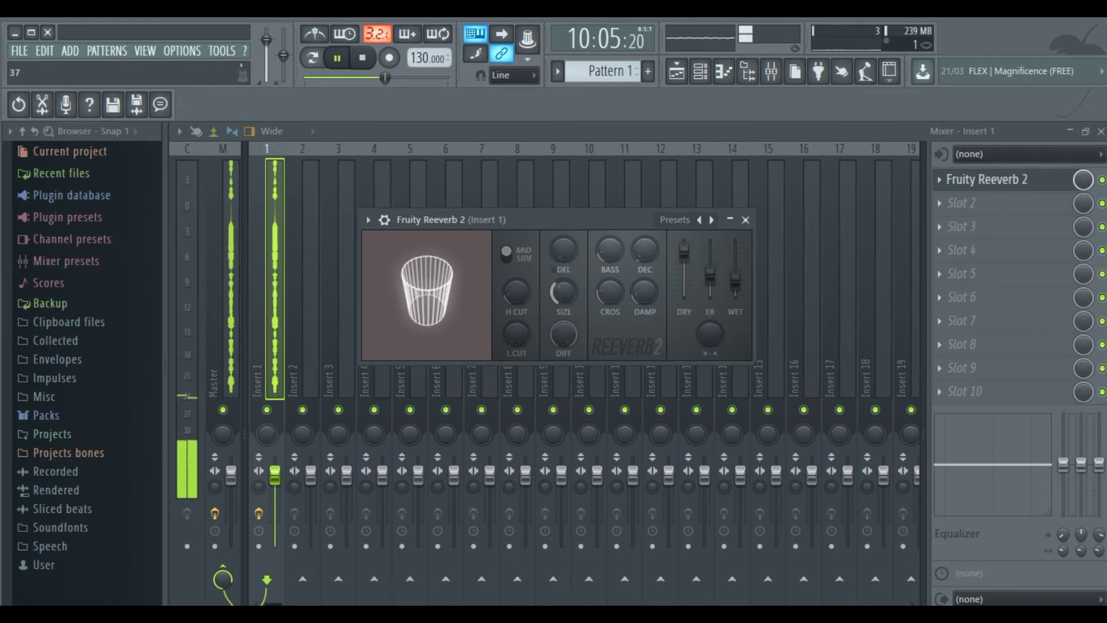
{"action": "scroll", "coordinate": [570, 305], "scroll_direction": "up", "scroll_amount": 20}
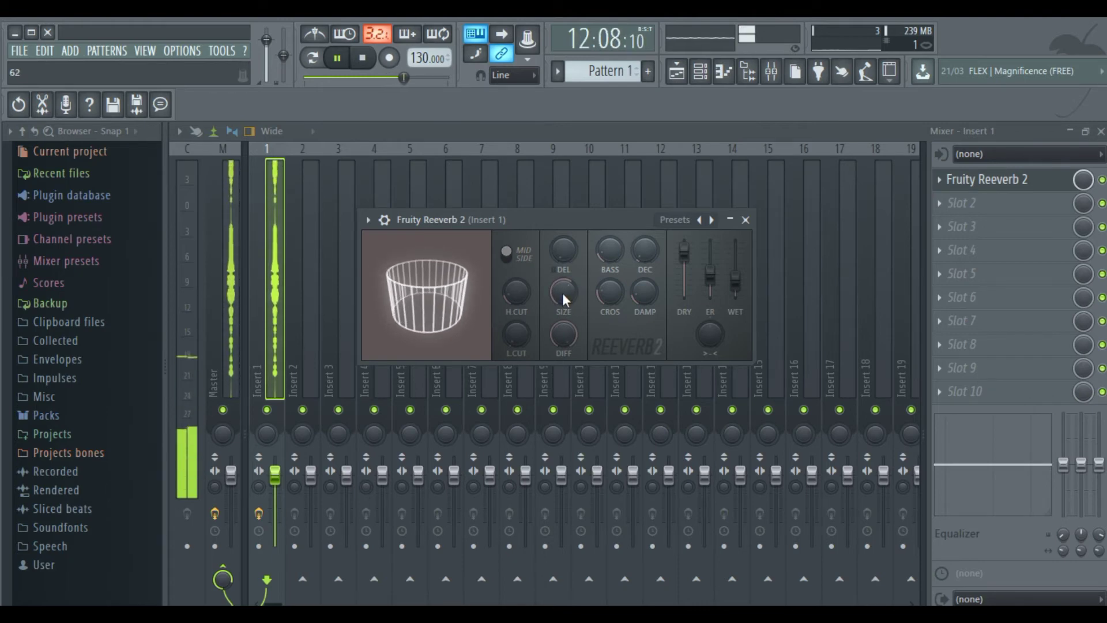
{"action": "key", "text": "space"}
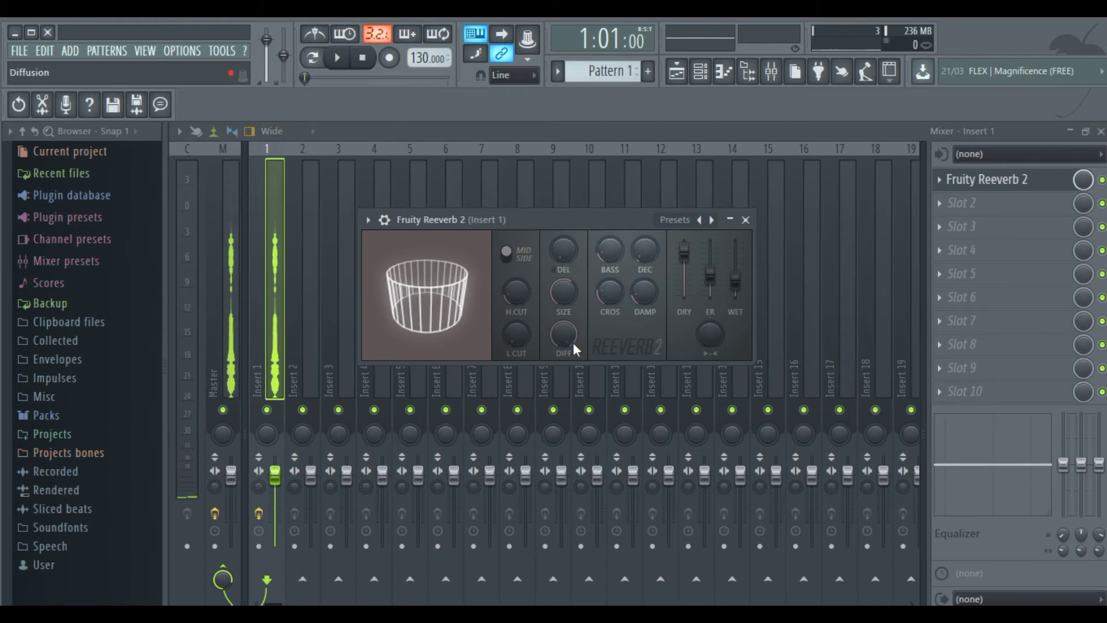
Try lower diffusion amounts down to 23 on the reverb, auditioning them on the acapella, and return the diffusion to its maximum.
{"action": "left_click_drag", "start_coordinate": [565, 333], "coordinate": [565, 297]}
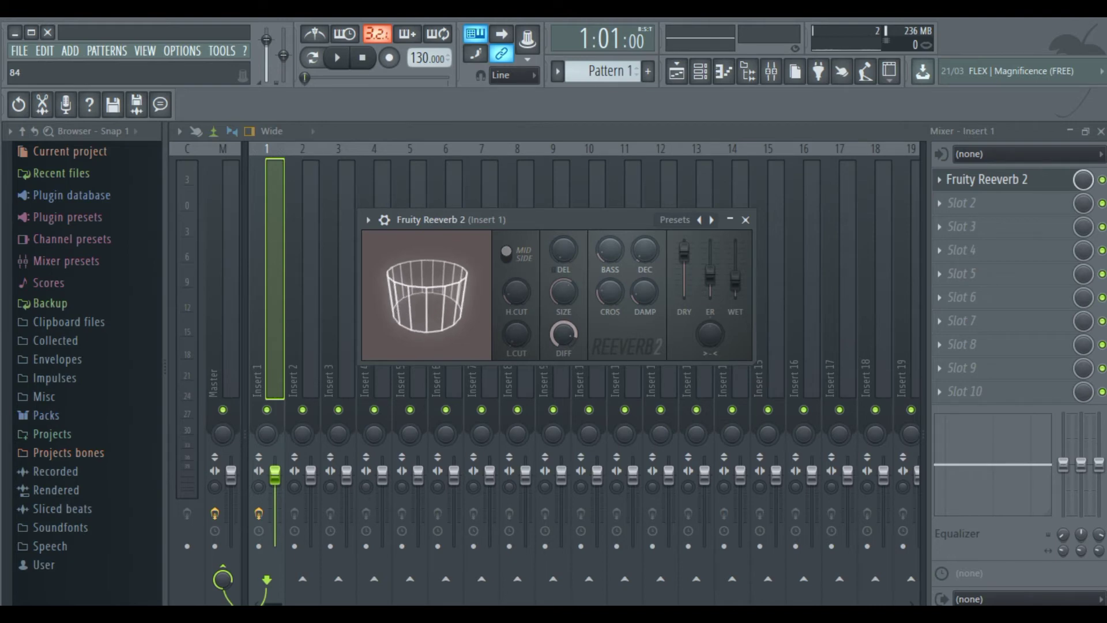
{"action": "left_click_drag", "start_coordinate": [565, 297], "coordinate": [565, 314]}
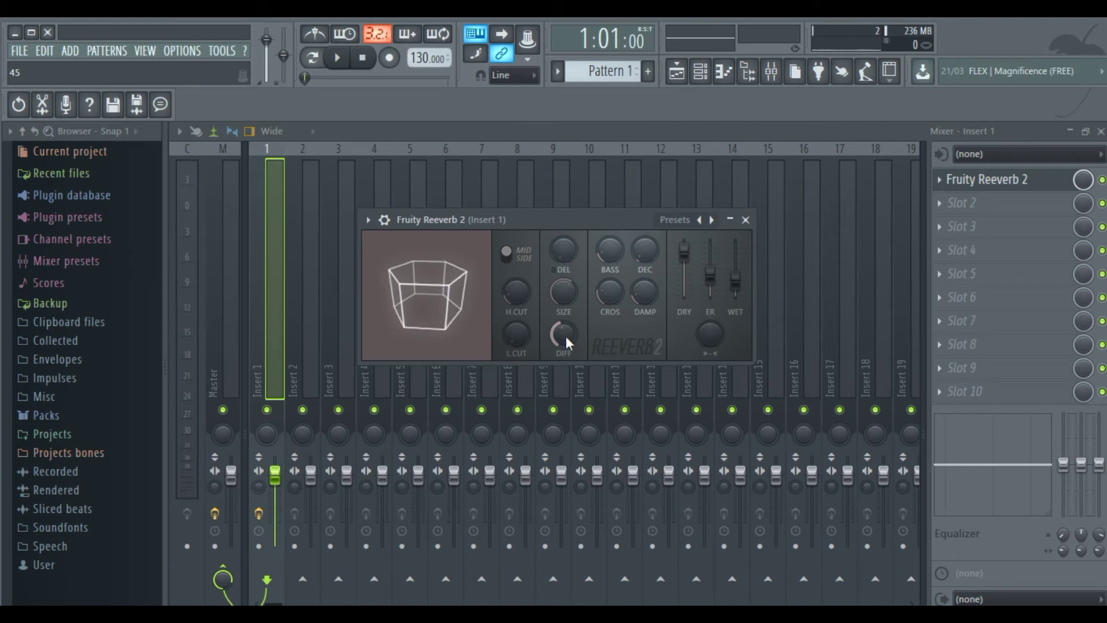
{"action": "key", "text": "space"}
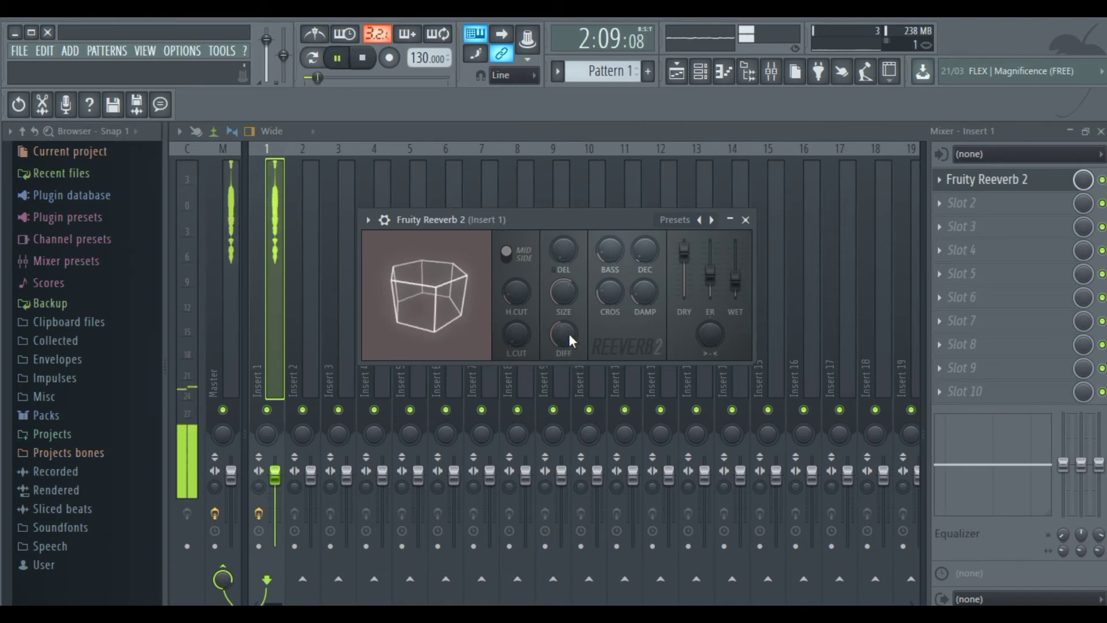
{"action": "left_click_drag", "start_coordinate": [566, 333], "coordinate": [566, 350]}
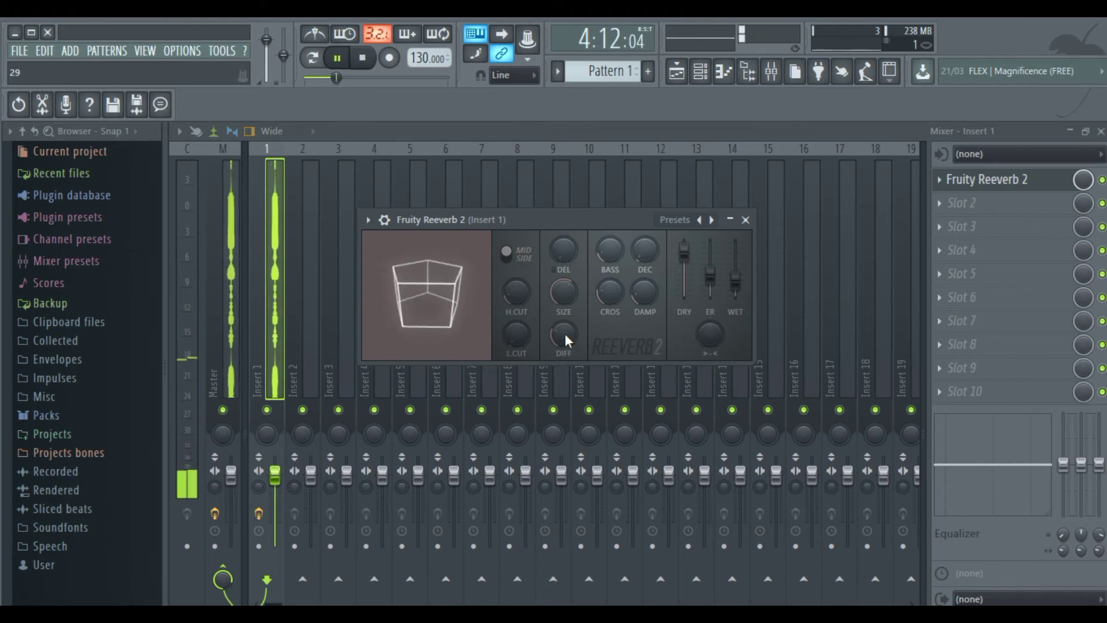
{"action": "left_click_drag", "start_coordinate": [563, 335], "coordinate": [563, 344]}
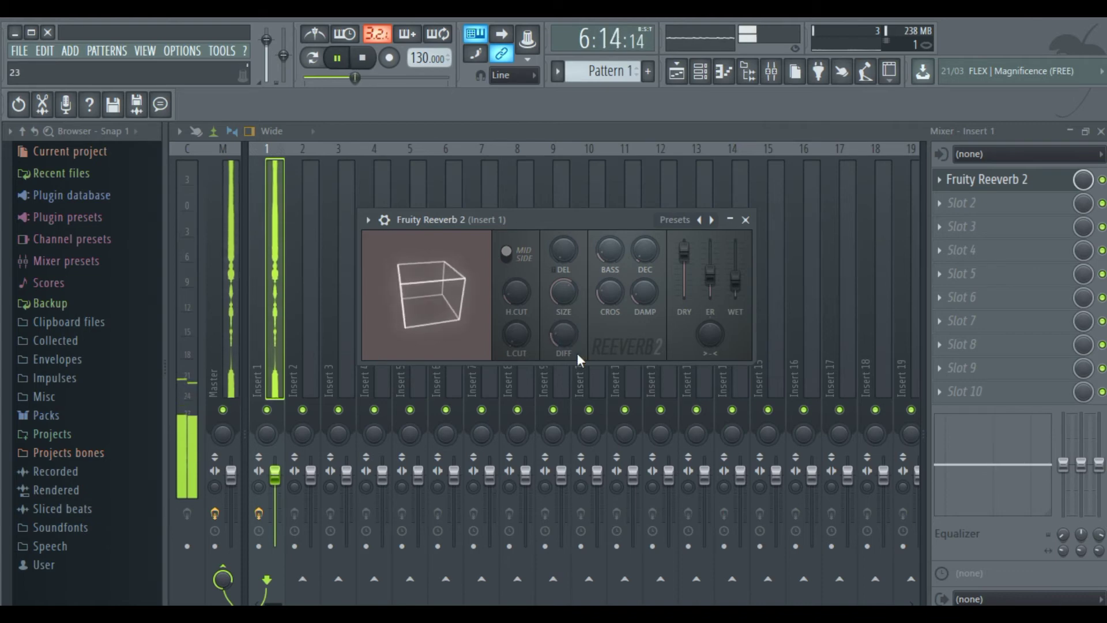
{"action": "left_click_drag", "start_coordinate": [565, 343], "coordinate": [565, 336]}
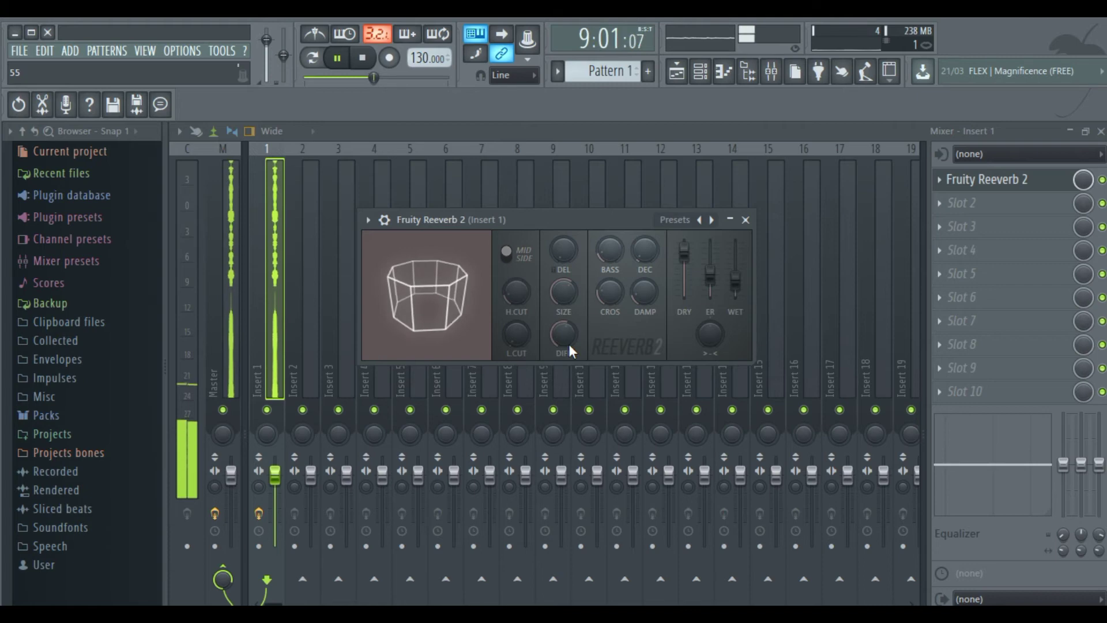
{"action": "left_click_drag", "start_coordinate": [568, 346], "coordinate": [568, 335]}
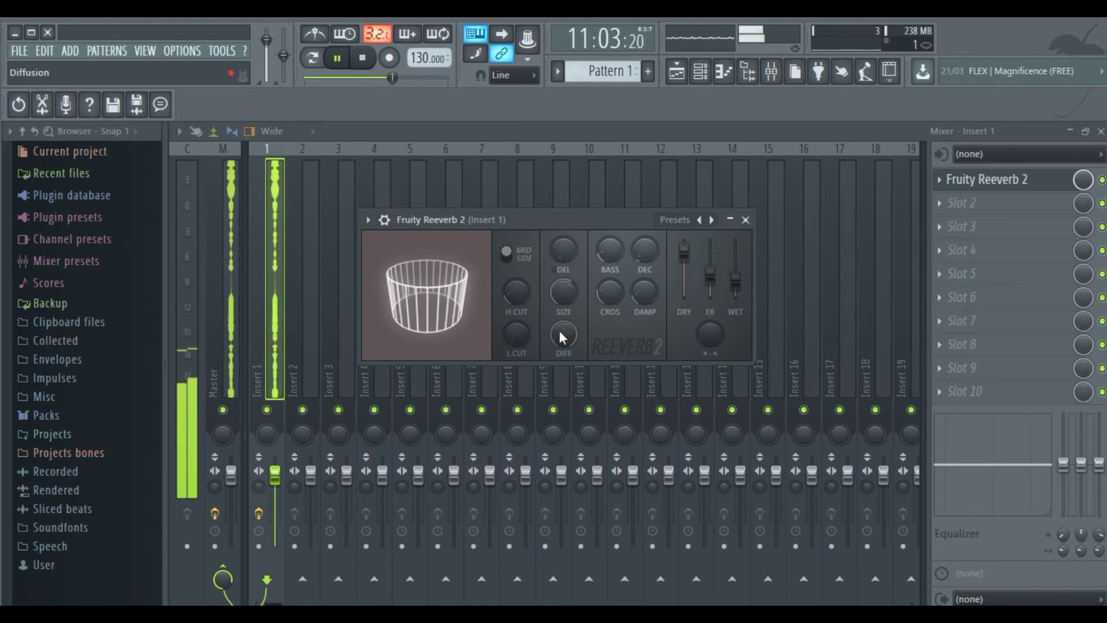
{"action": "left_click_drag", "start_coordinate": [564, 334], "coordinate": [567, 337]}
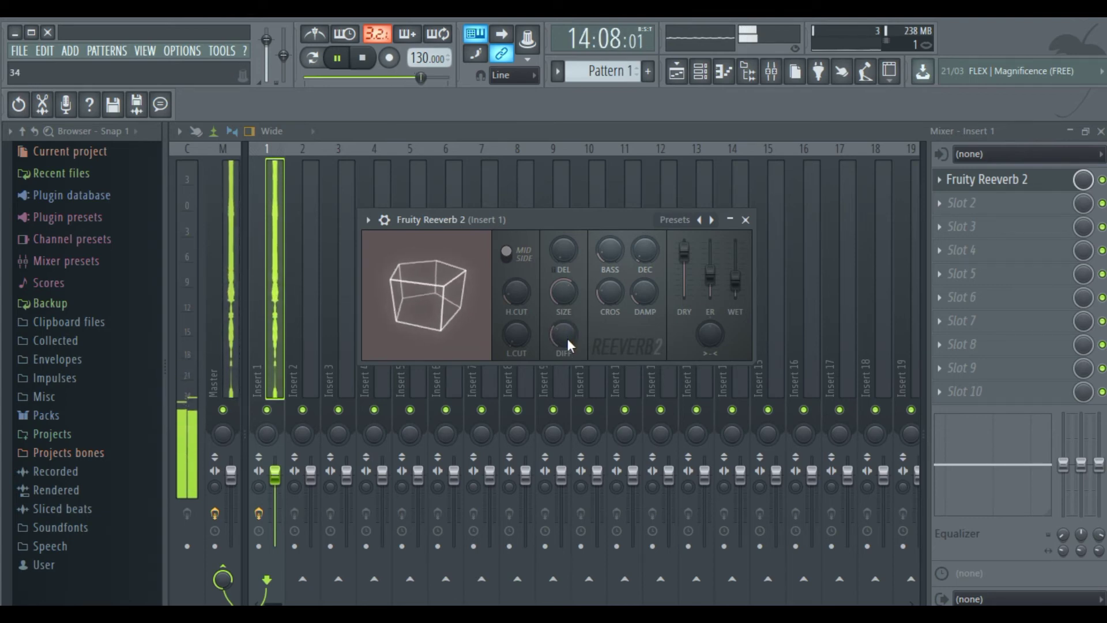
{"action": "left_click_drag", "start_coordinate": [568, 337], "coordinate": [567, 333]}
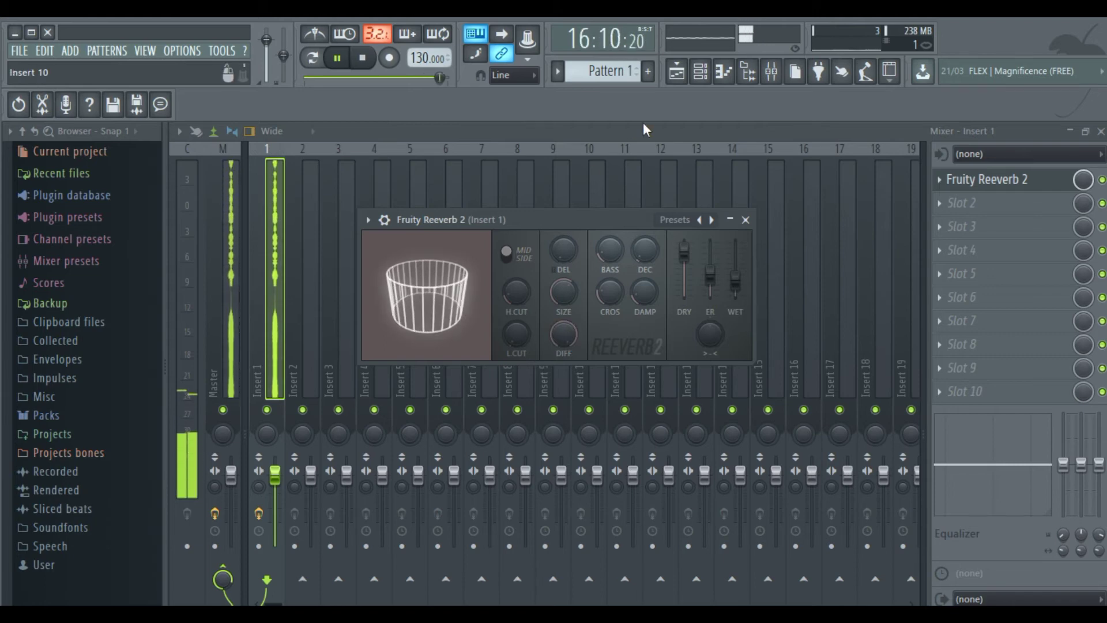
Audition different predelay amounts on the reverb while the acapella plays, leaving a small predelay, and stop playback.
{"action": "key", "text": "space"}
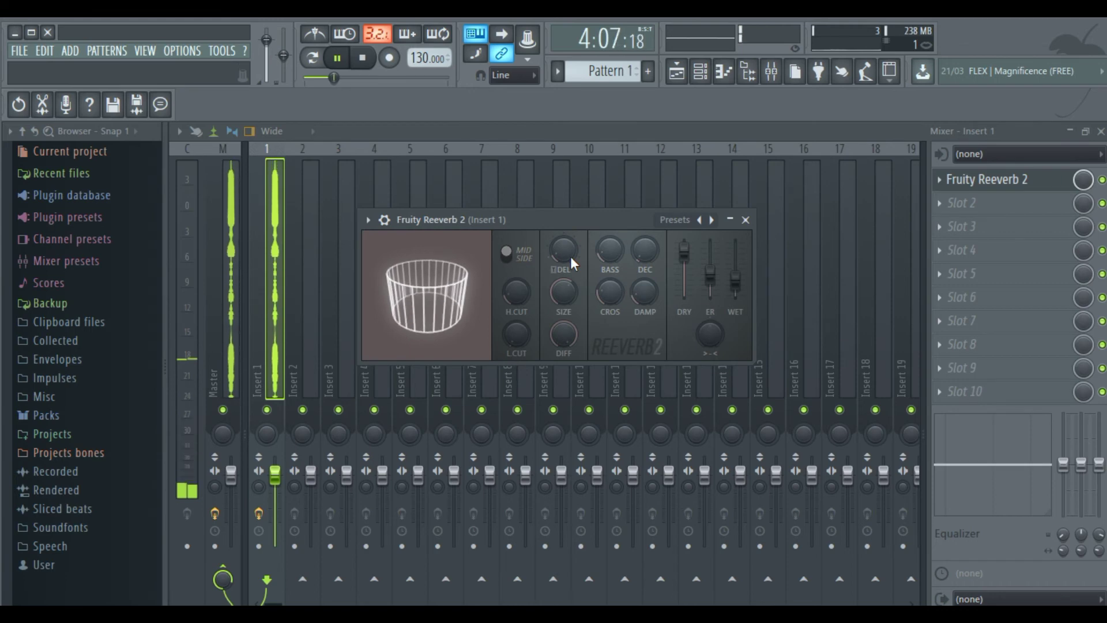
{"action": "left_click_drag", "start_coordinate": [571, 258], "coordinate": [571, 276]}
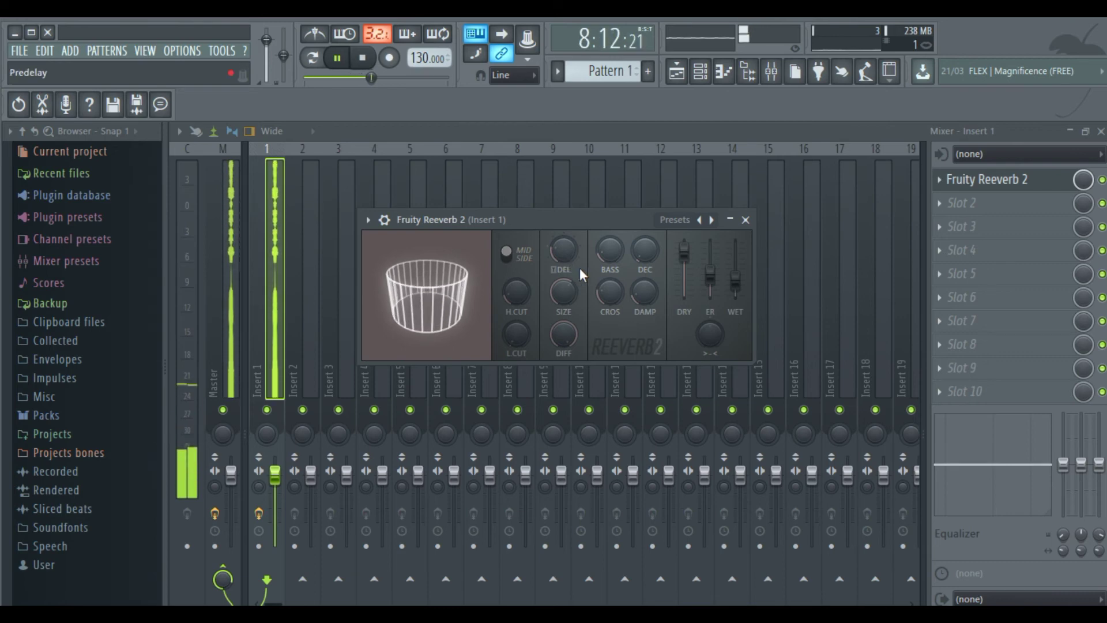
{"action": "left_click_drag", "start_coordinate": [563, 250], "coordinate": [563, 245]}
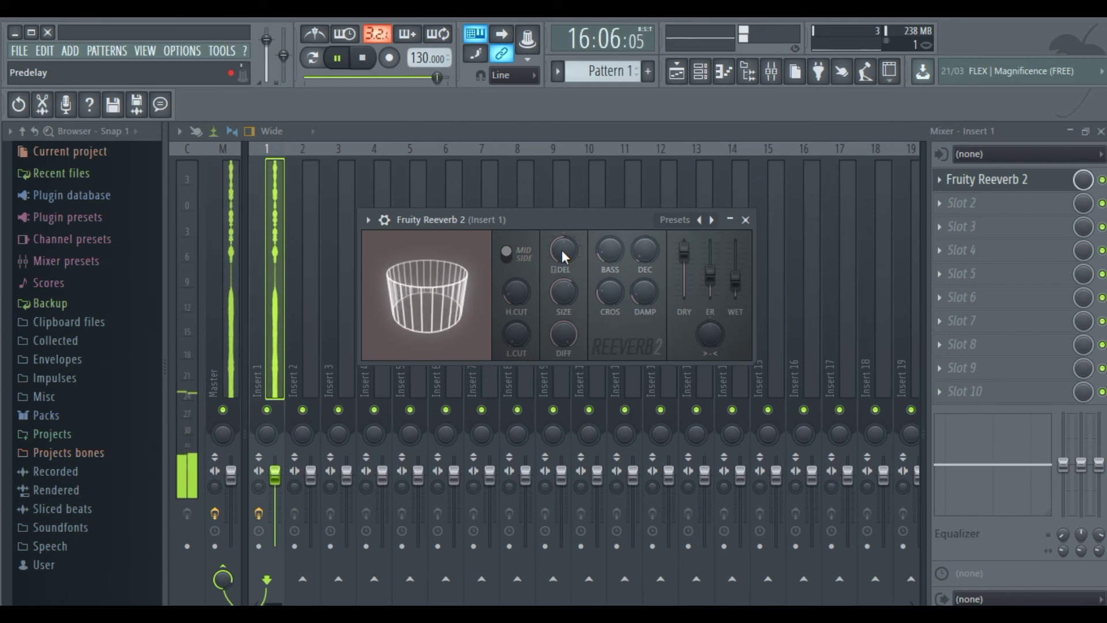
{"action": "scroll", "coordinate": [562, 250], "scroll_direction": "down", "scroll_amount": 2}
{"action": "key", "text": "space"}
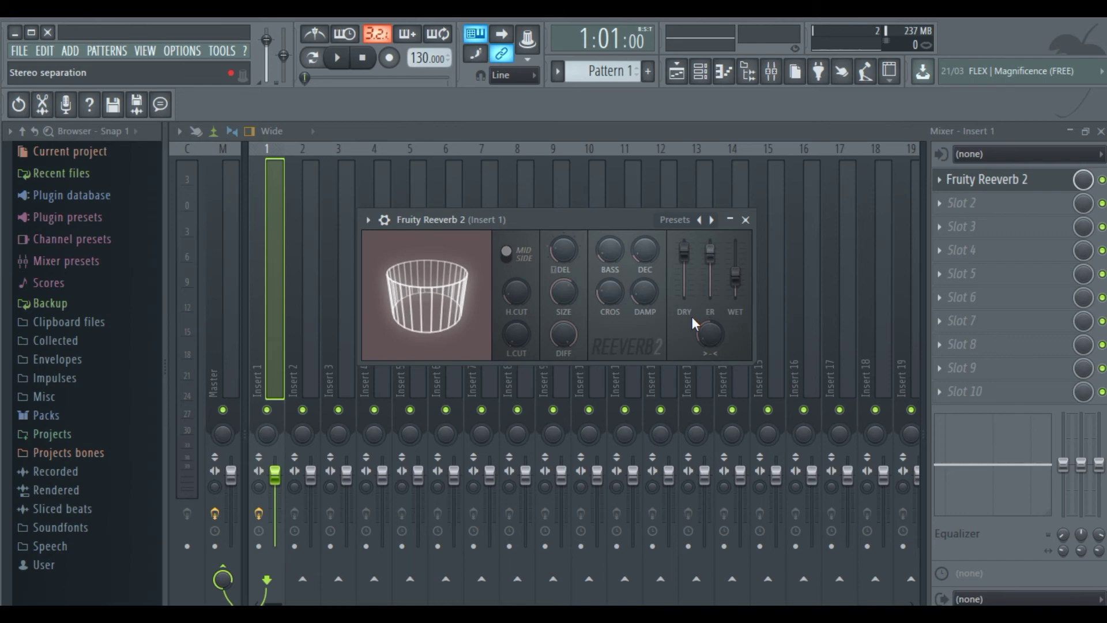
Lower the reverb's wet level slightly and adjust its damping to about 4.4 kHz and its low cut while the acapella plays.
{"action": "key", "text": "space"}
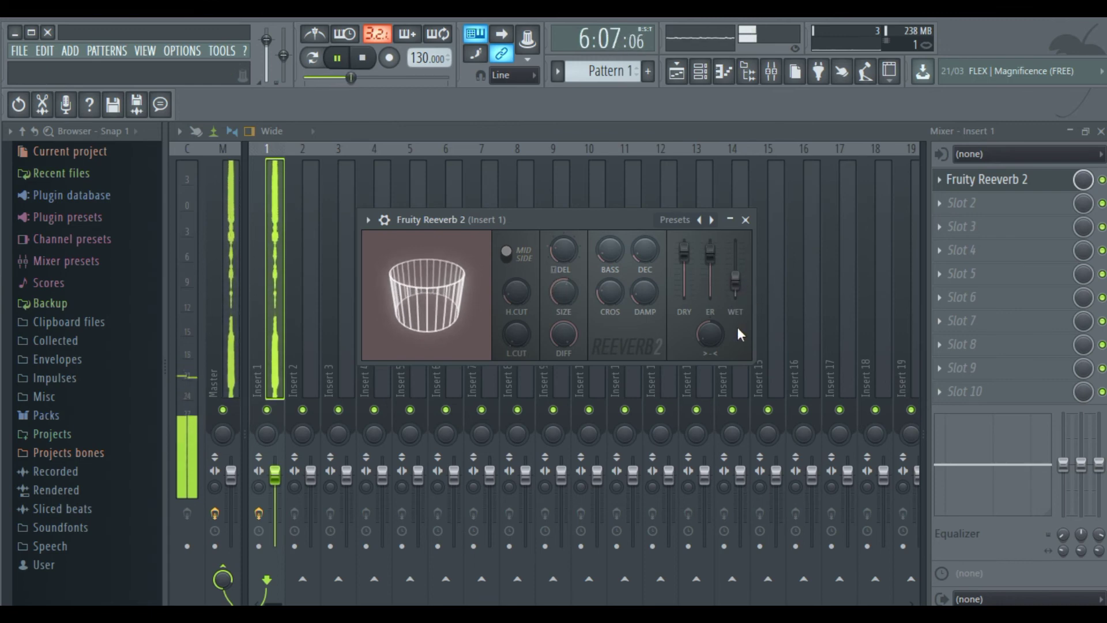
{"action": "left_click_drag", "start_coordinate": [737, 281], "coordinate": [739, 284]}
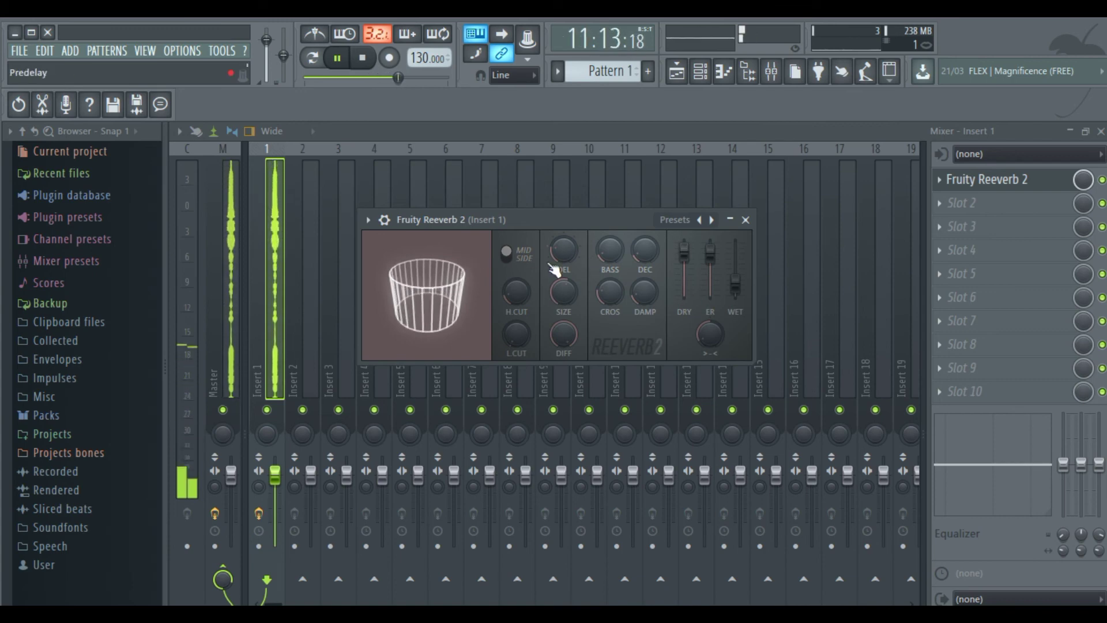
{"action": "left_click_drag", "start_coordinate": [607, 294], "coordinate": [642, 301]}
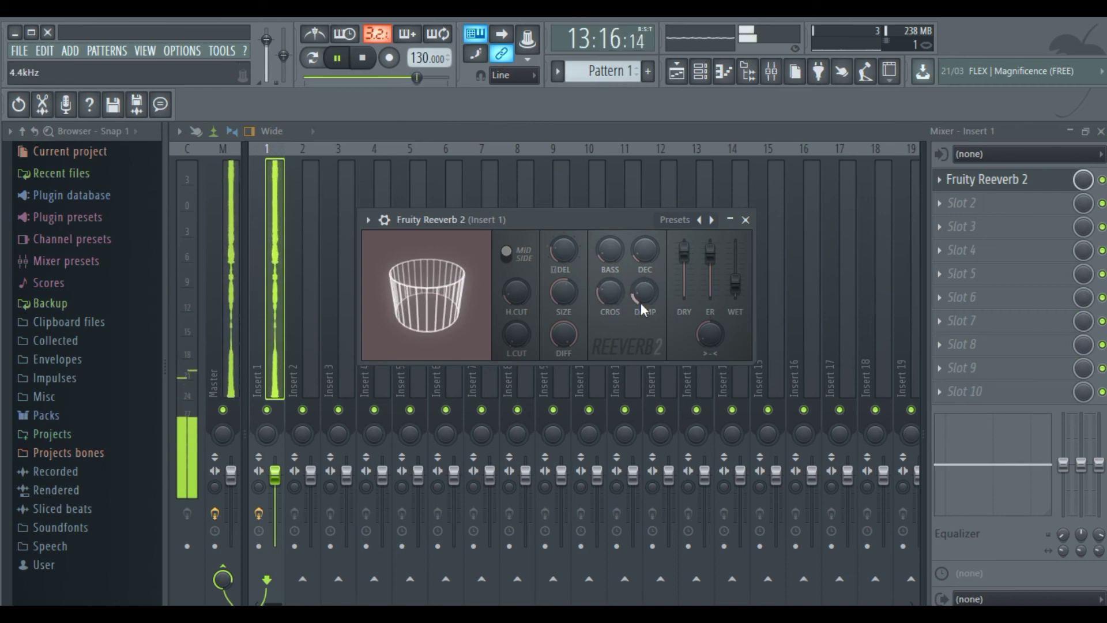
{"action": "mouse_move", "coordinate": [522, 329]}
{"action": "left_mouse_down"}
{"action": "mouse_move", "coordinate": [522, 308]}
{"action": "mouse_move", "coordinate": [521, 337]}
{"action": "left_mouse_up"}
{"action": "key", "text": "space"}
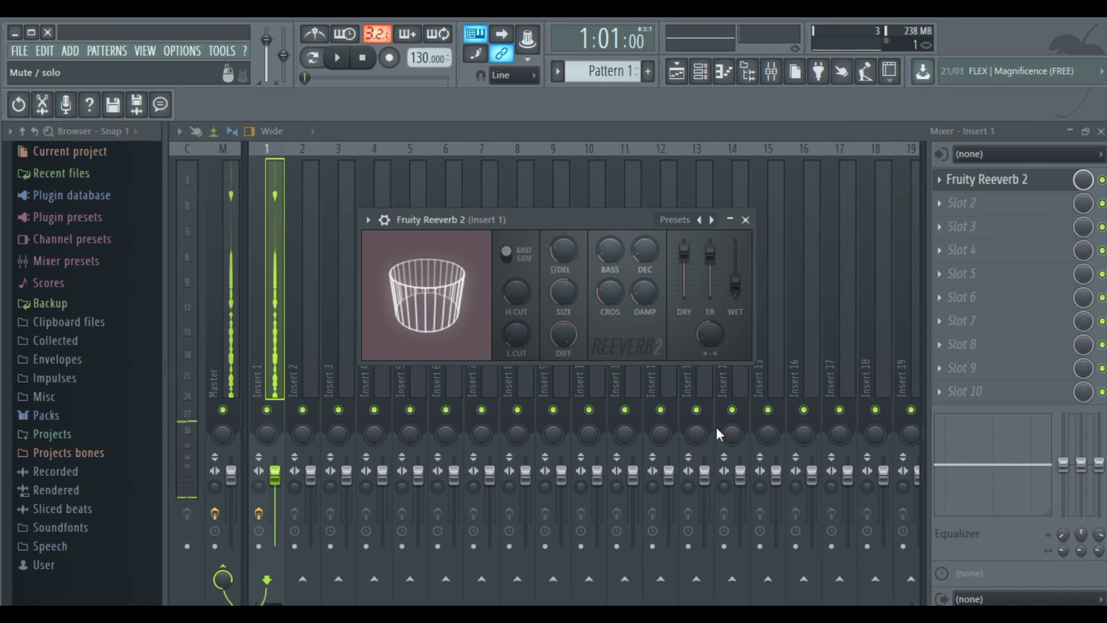
{"action": "left_click", "coordinate": [731, 585]}
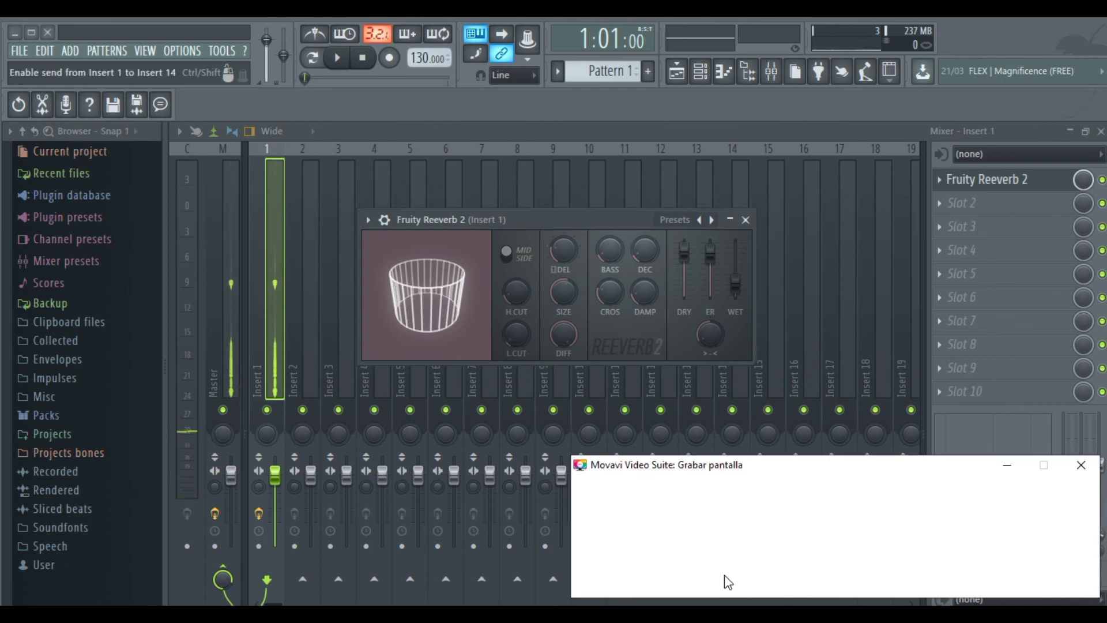
{"action": "left_click", "coordinate": [734, 613]}
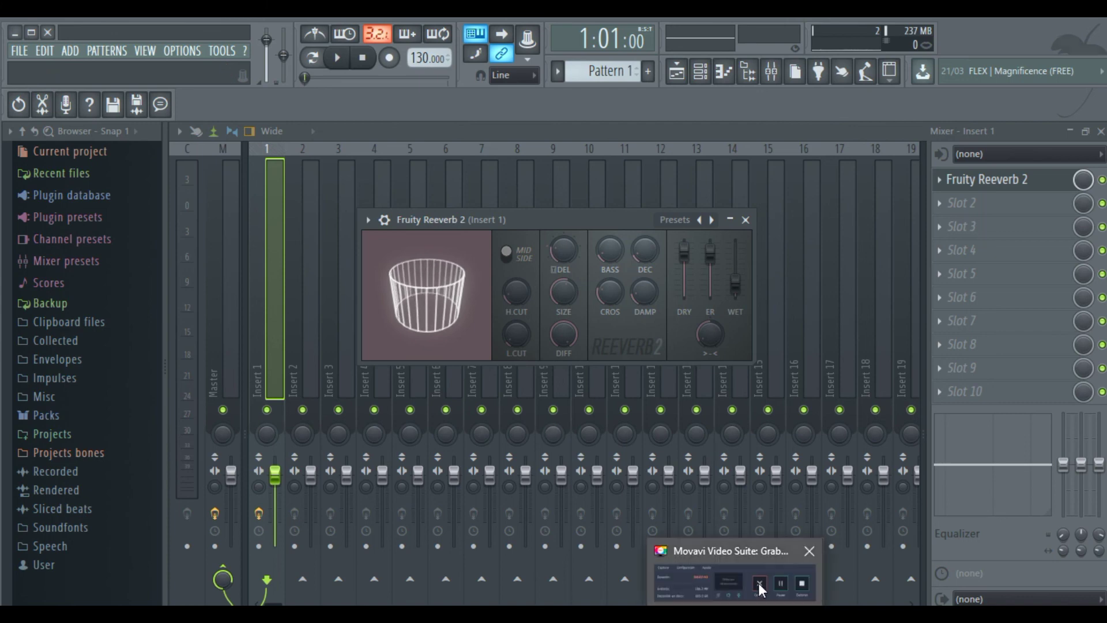
{"action": "left_click", "coordinate": [758, 583]}
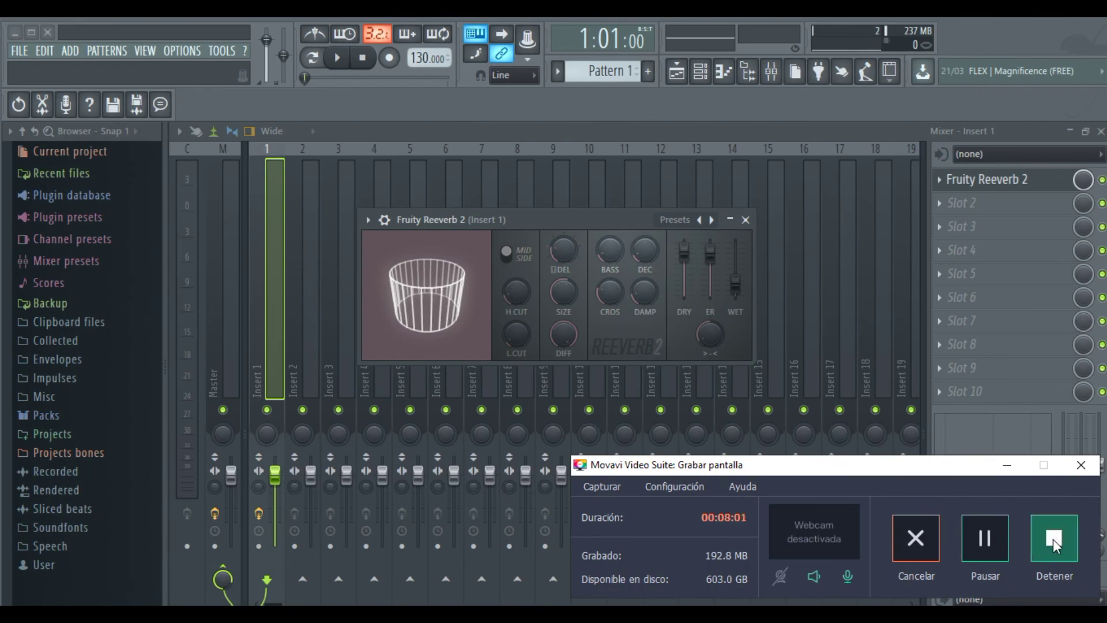
{"action": "left_click", "coordinate": [1053, 539]}
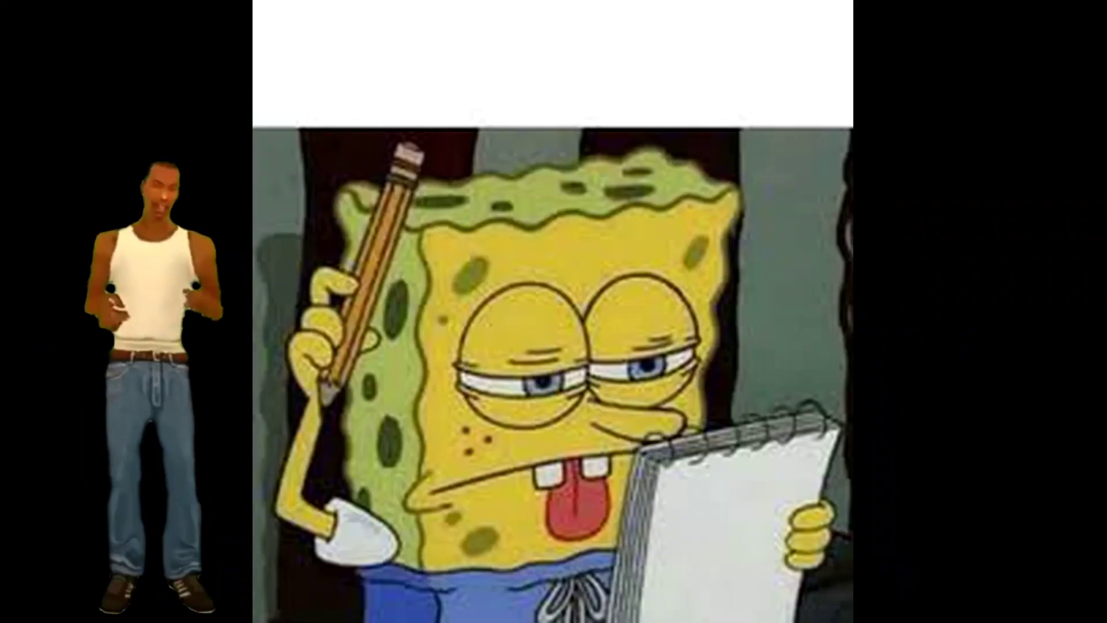